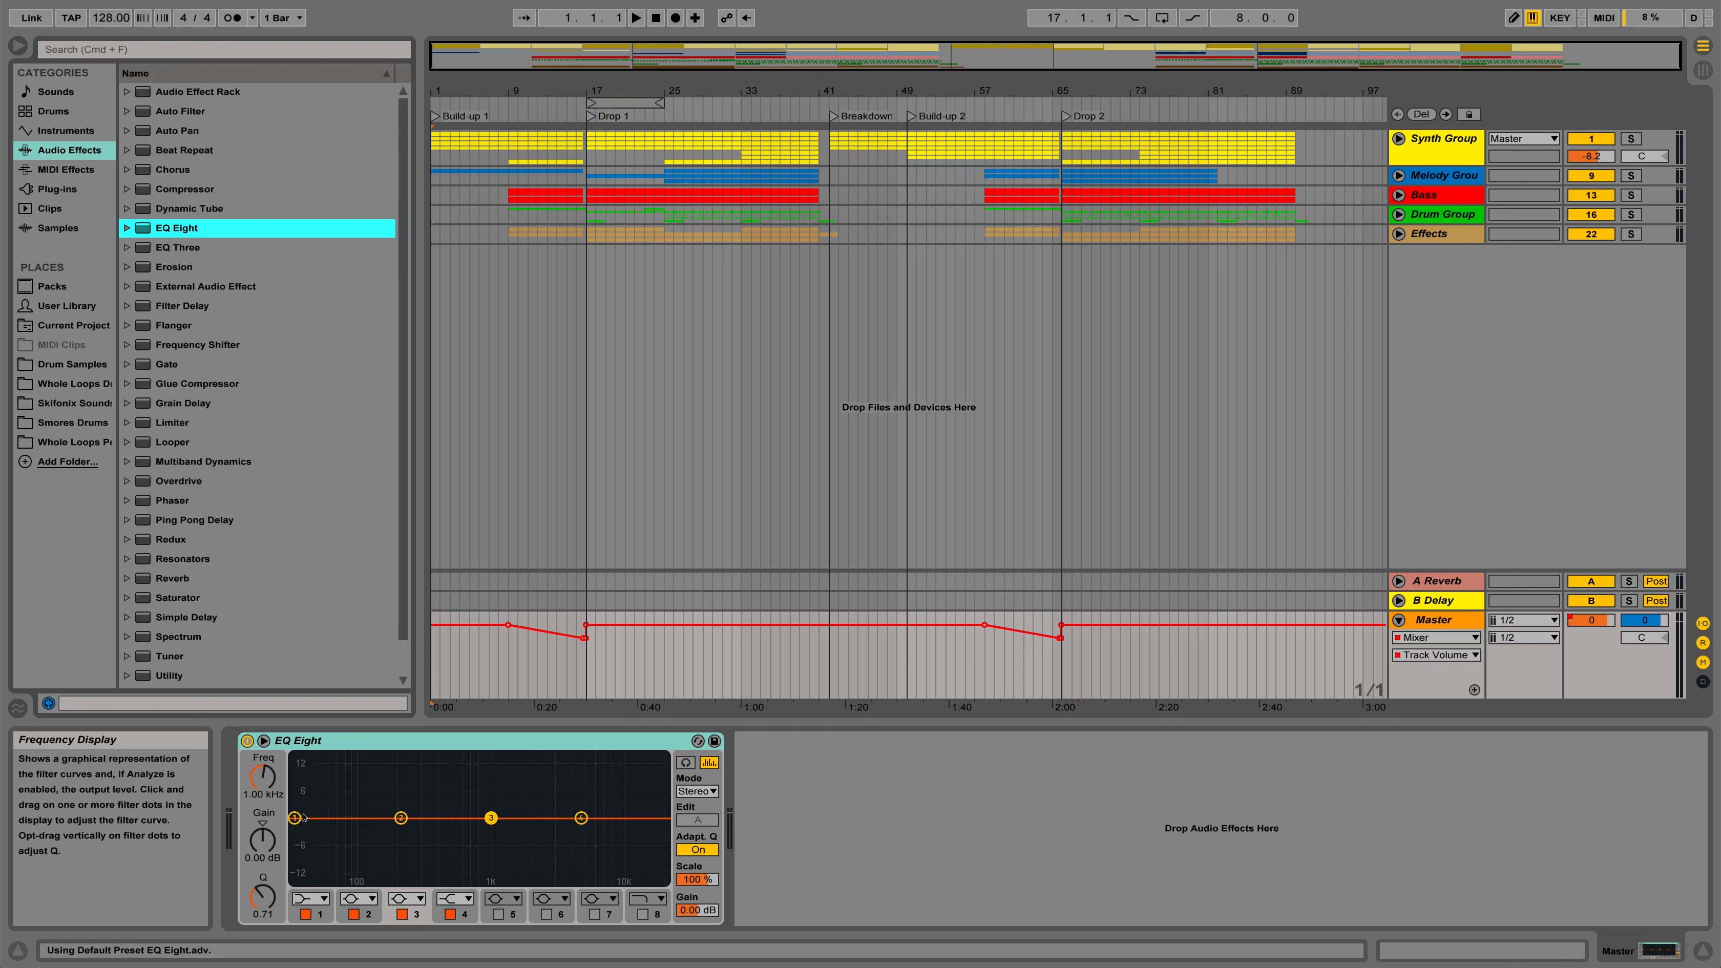
- Change the master EQ Eight's band 1 to a 48 dB low cut and raise its frequency to about 80 Hz
left_click(296, 818)
left_click(316, 898)
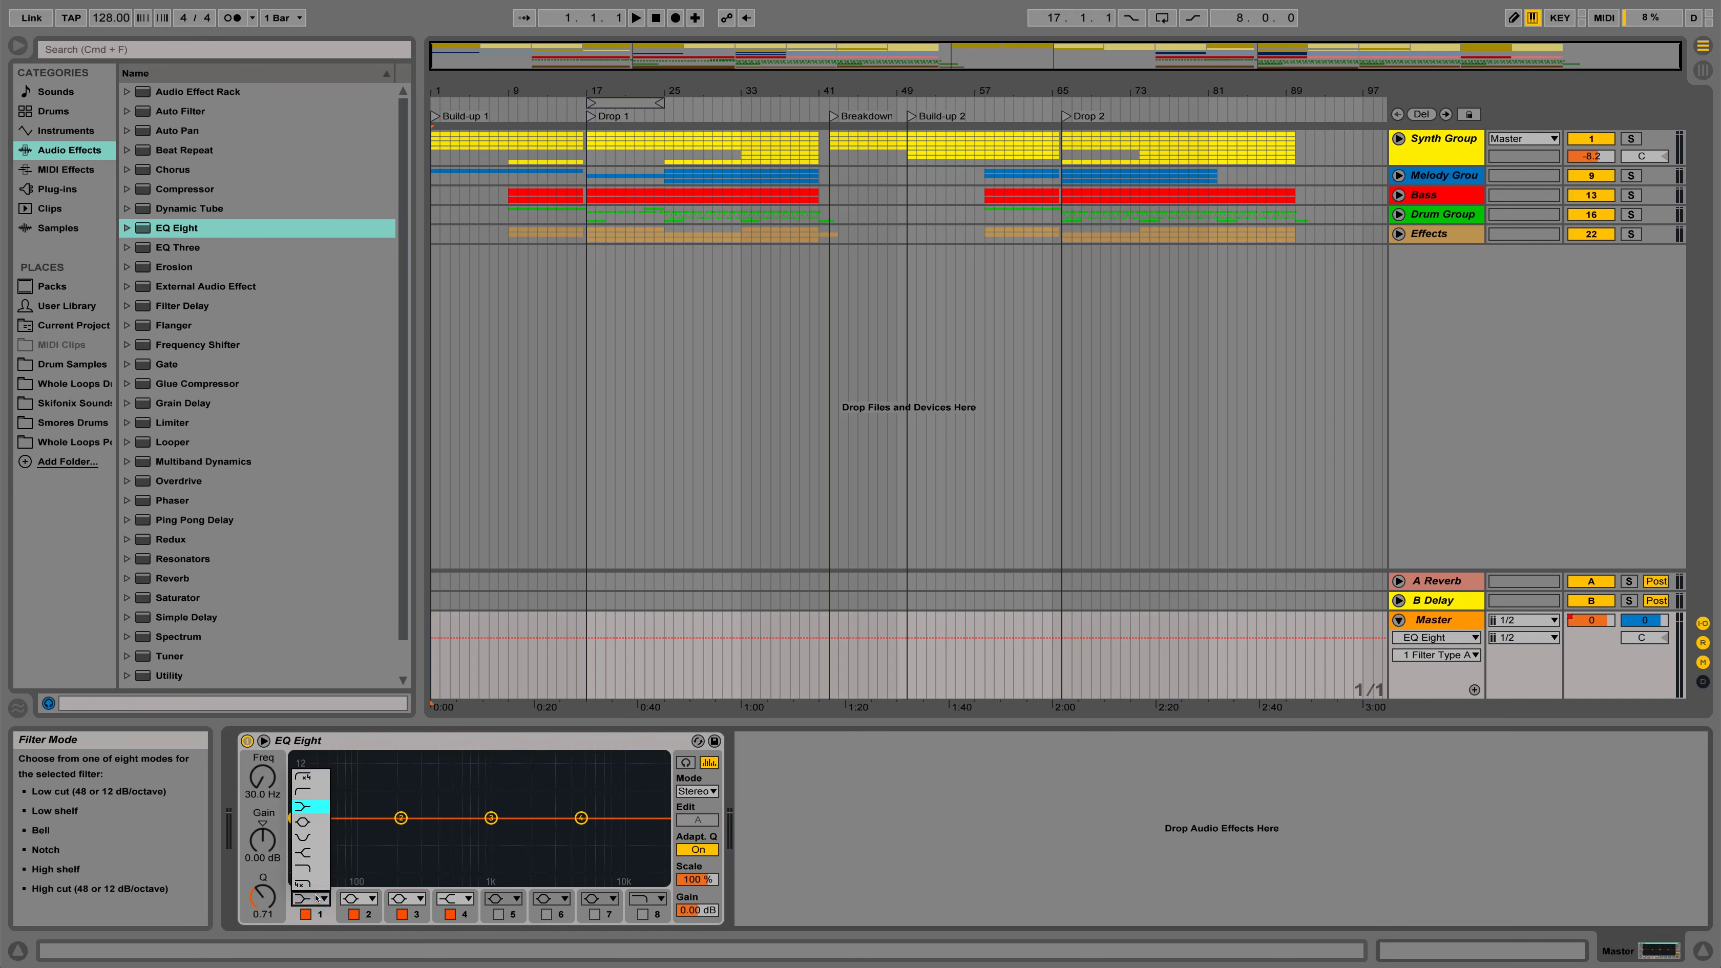
left_click(318, 780)
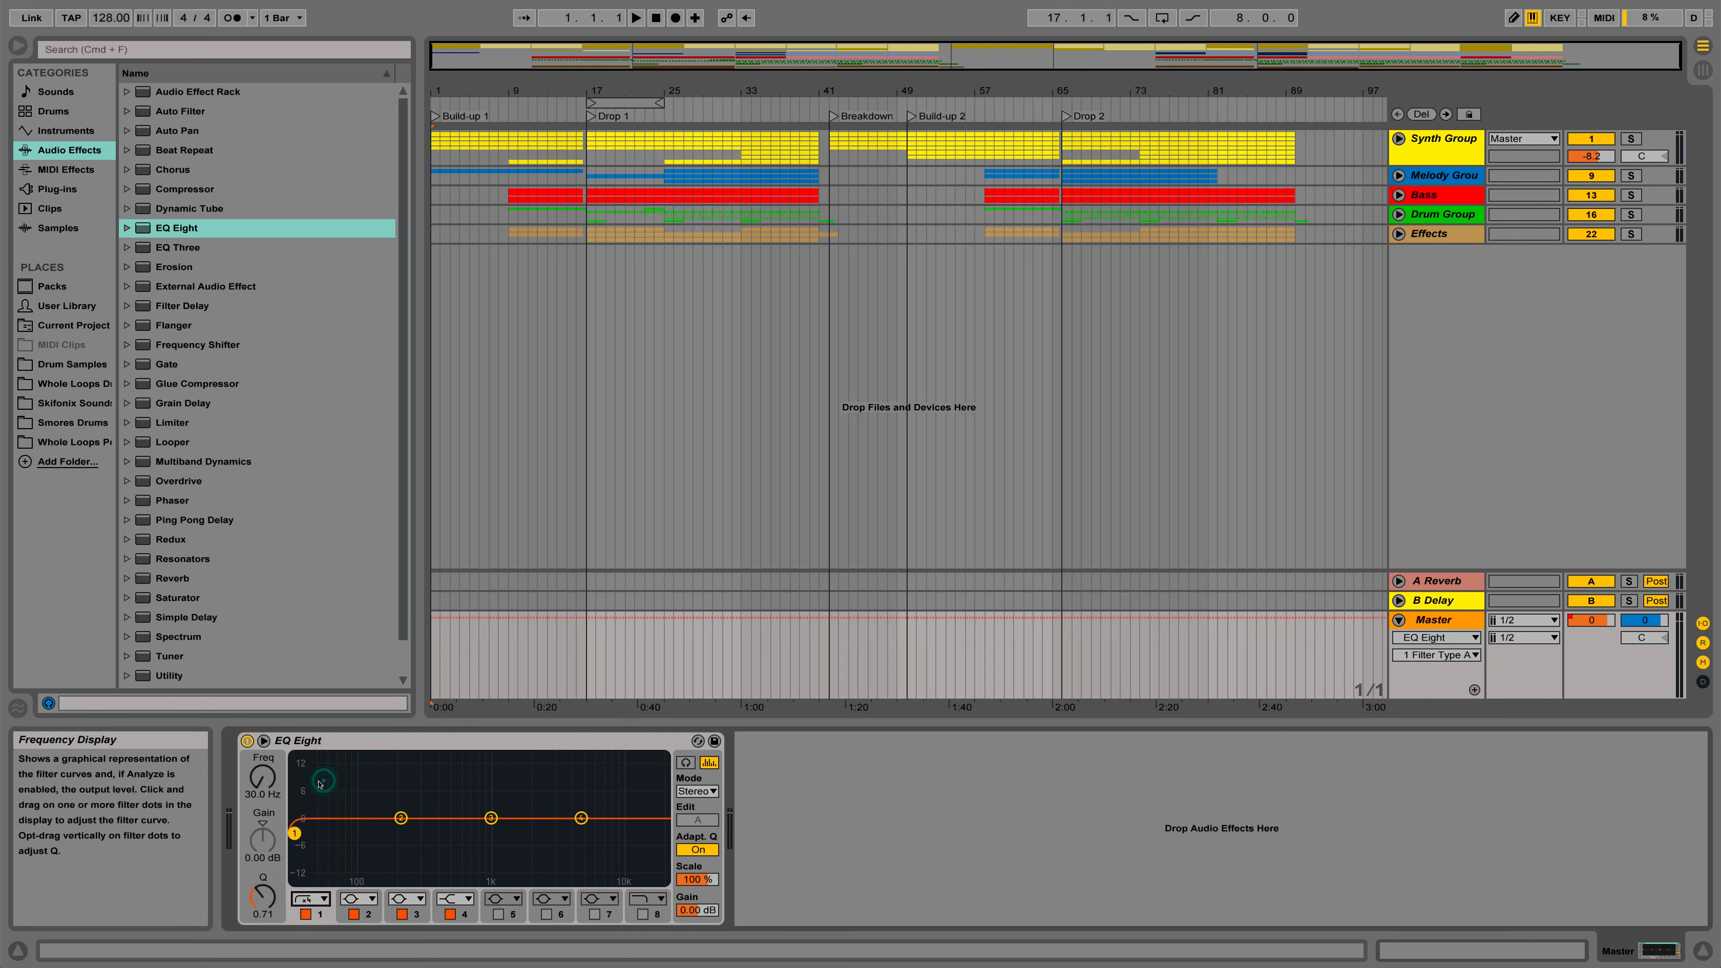
left_click_drag(264, 795, 264, 790)
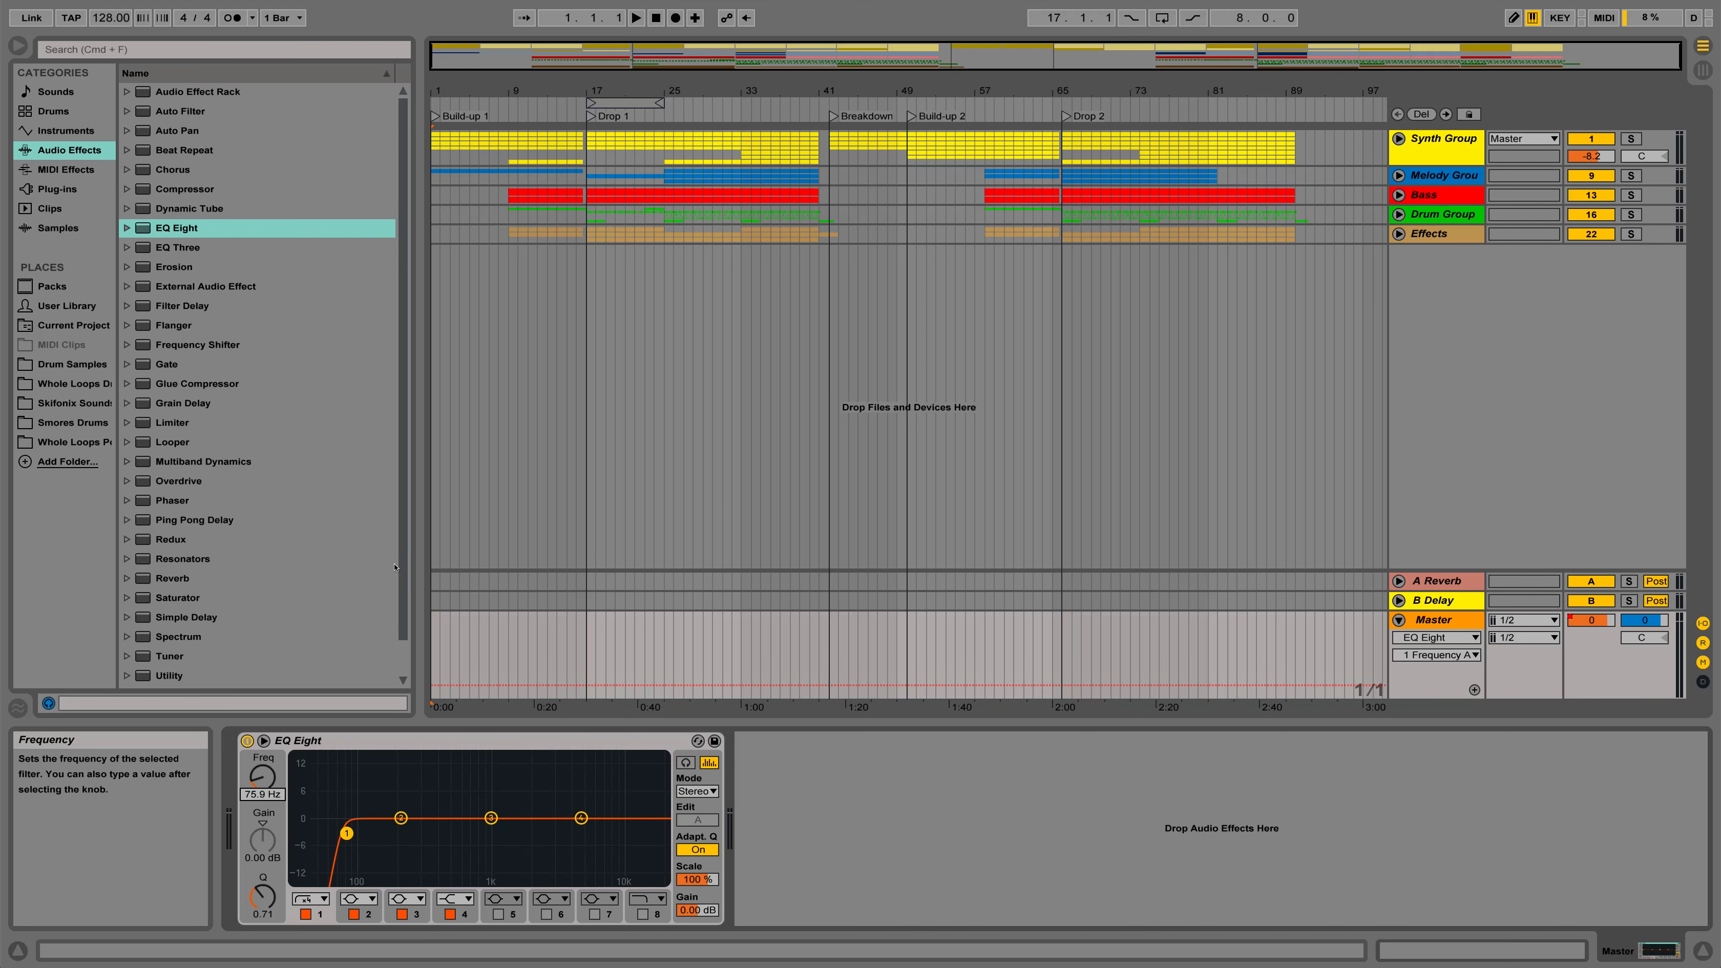
- Play the song from bar 33 while sweeping the master EQ Eight's band 1 low cut, settling at about 77 Hz
left_click(663, 175)
left_click(740, 182)
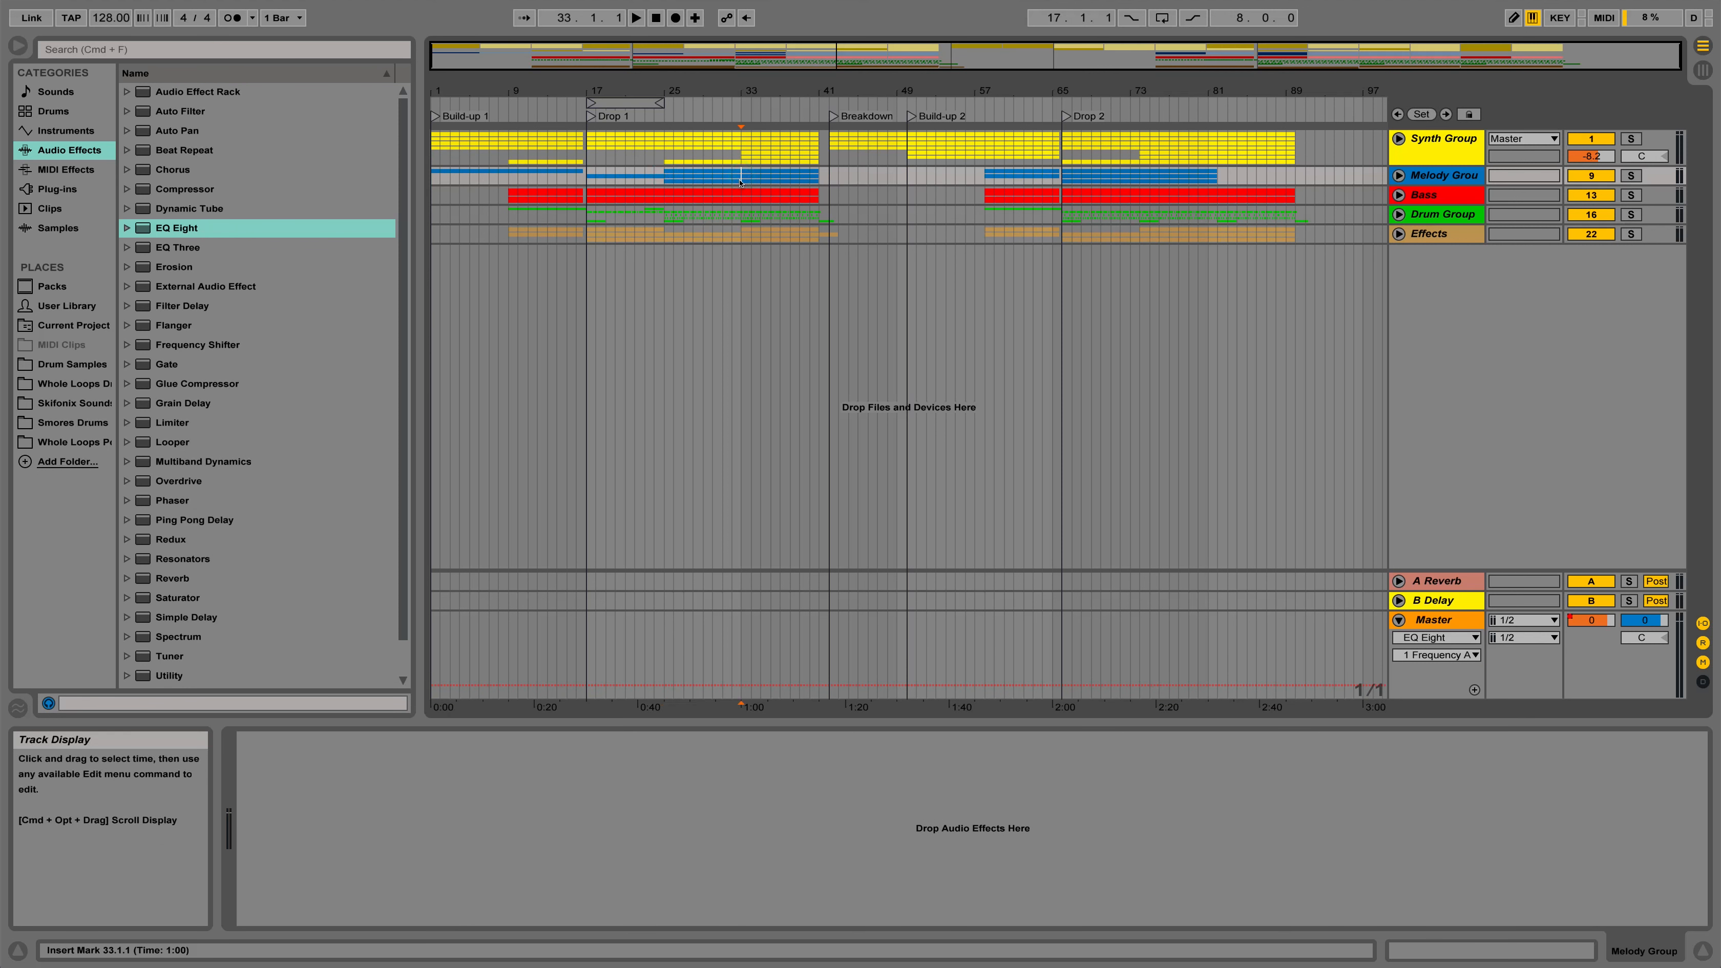
left_click(1435, 619)
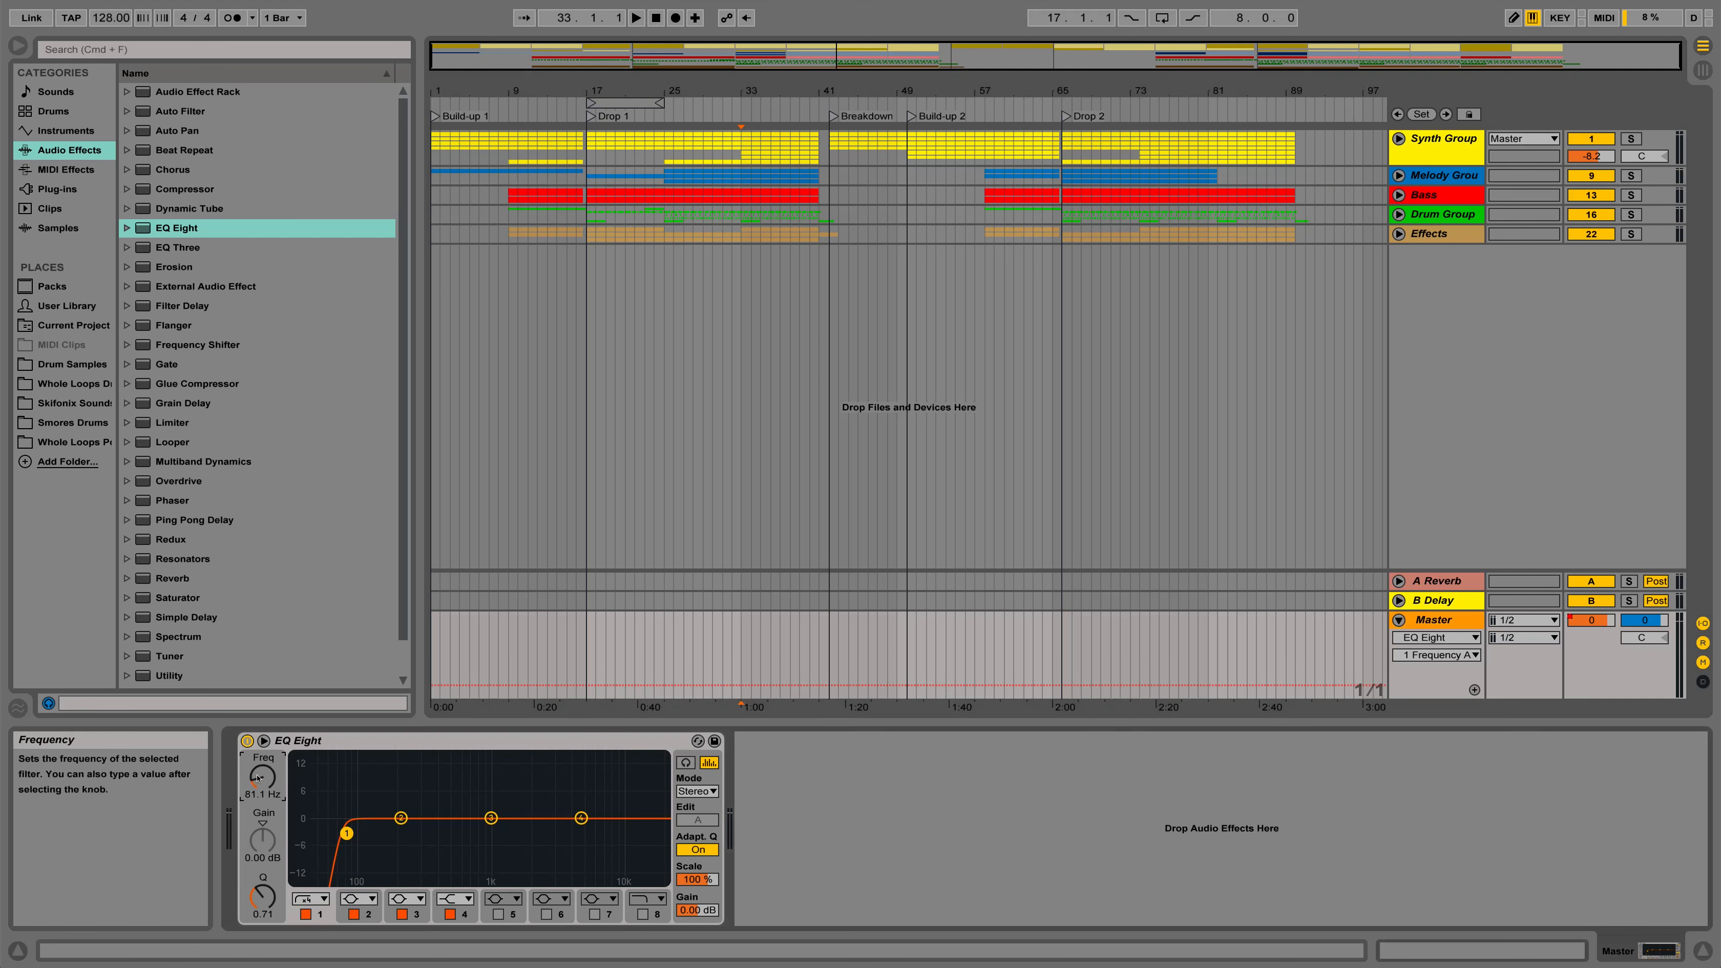
left_click_drag(258, 780, 259, 779)
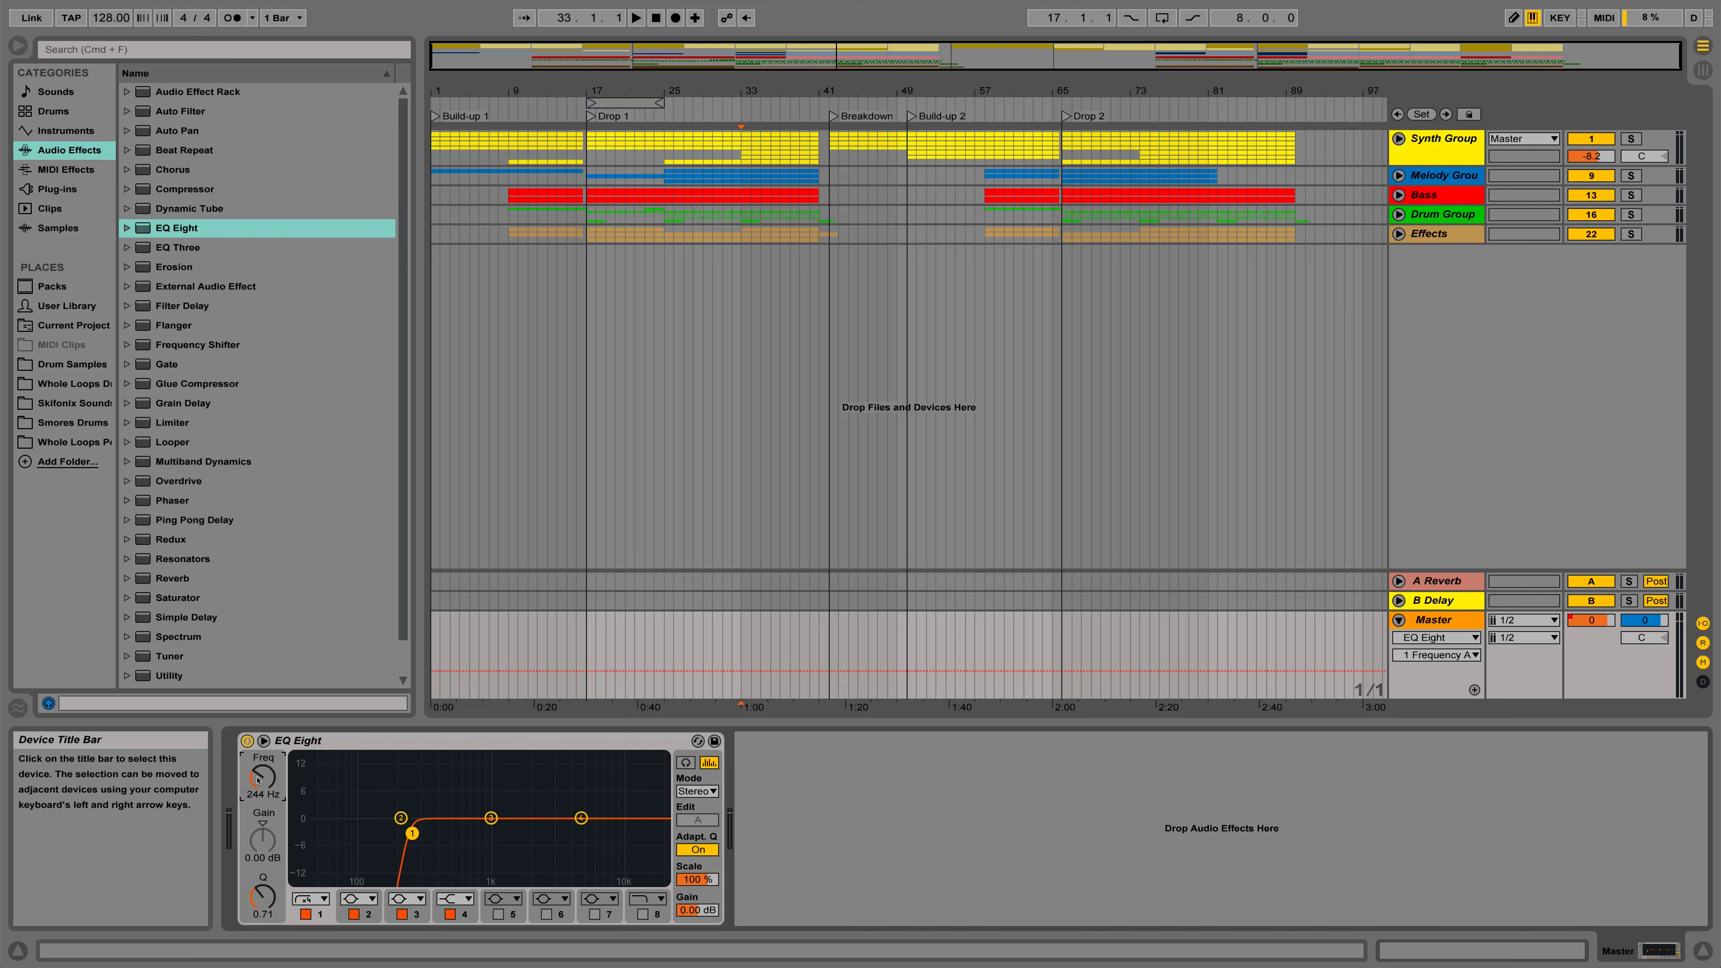
left_click_drag(258, 780, 258, 785)
key("space")
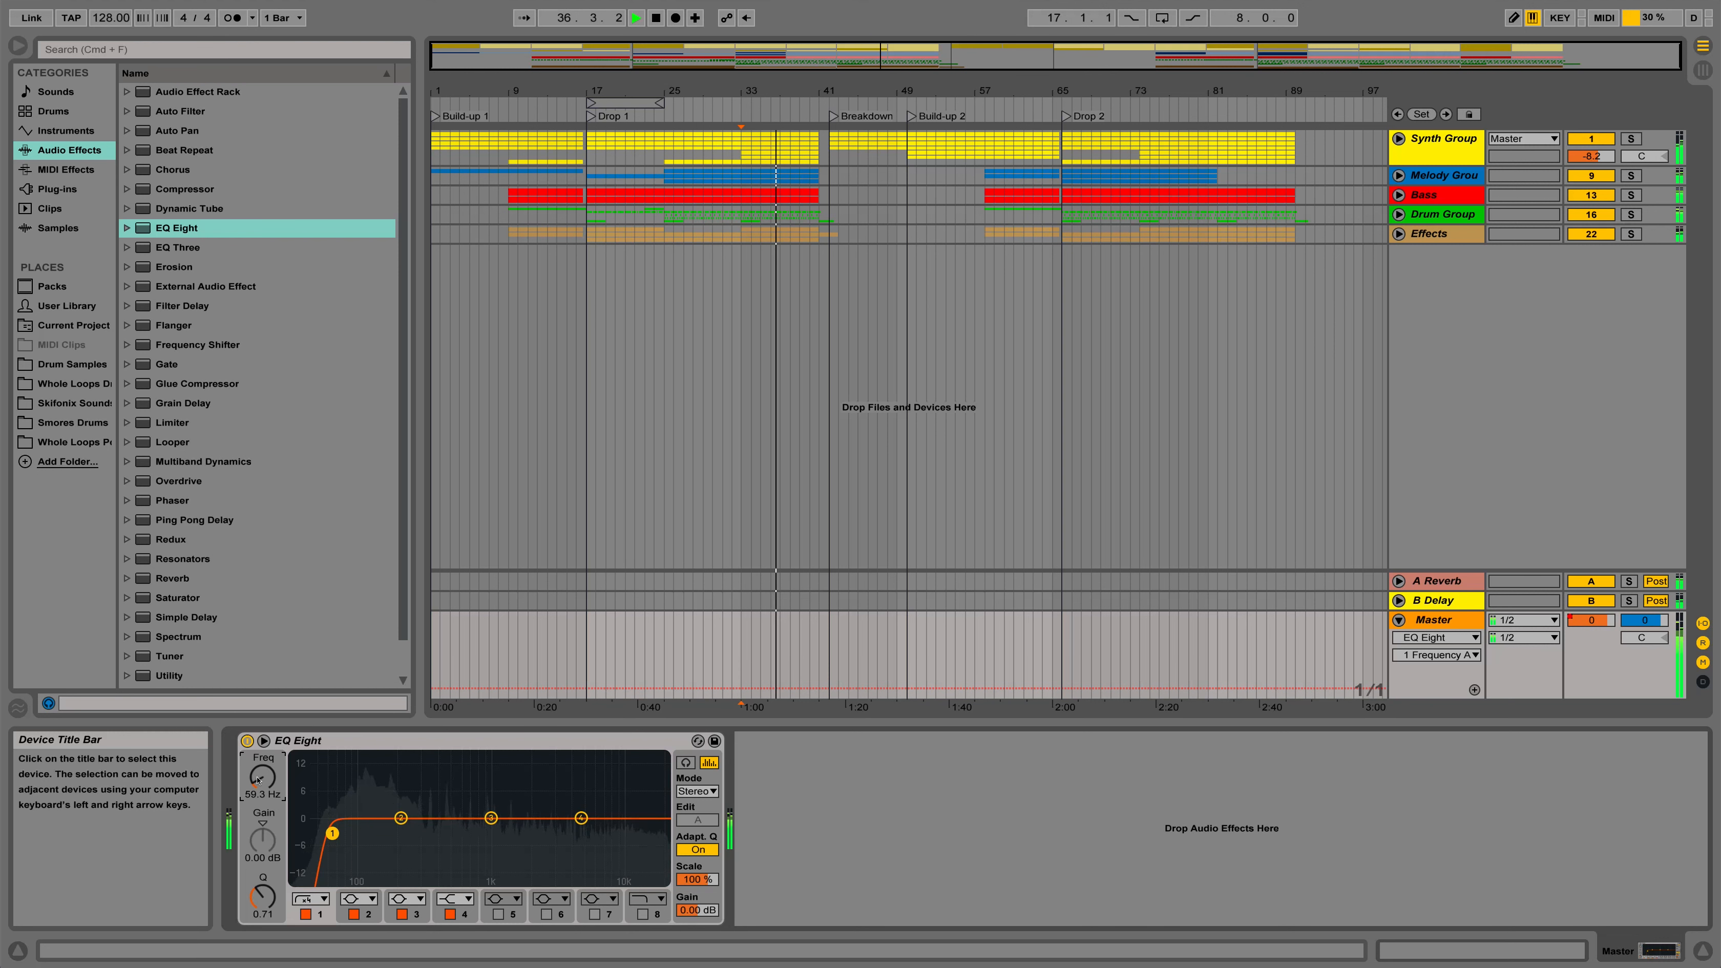
left_click_drag(258, 780, 258, 780)
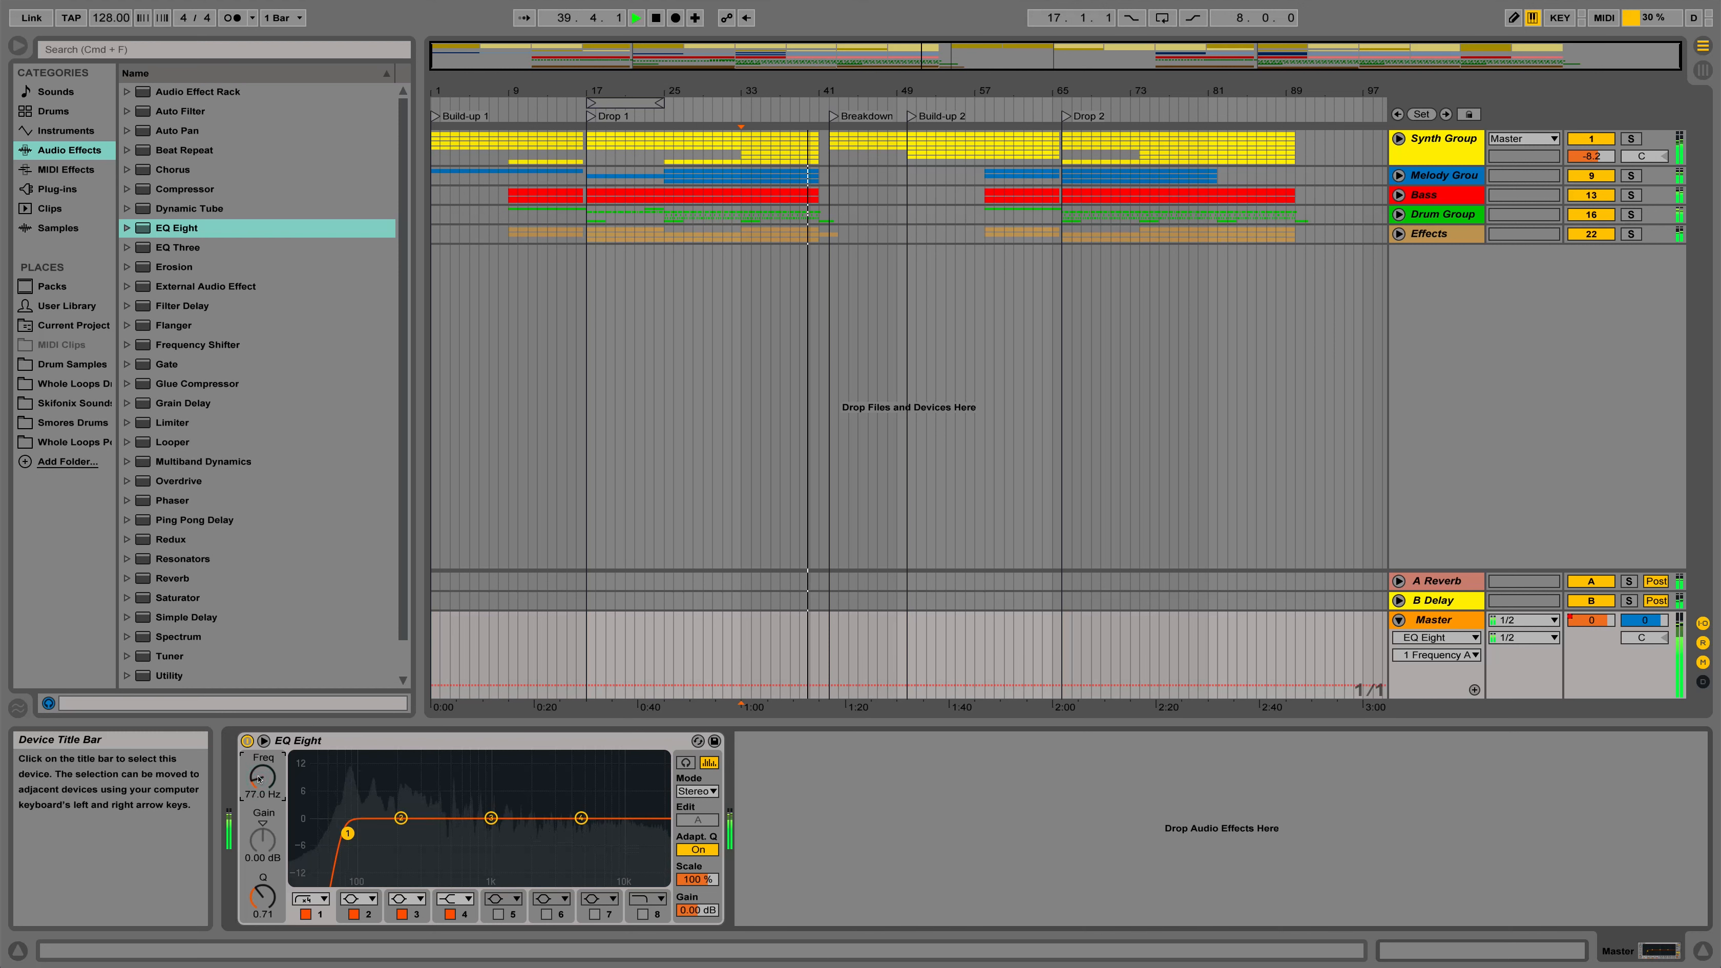
key("space")
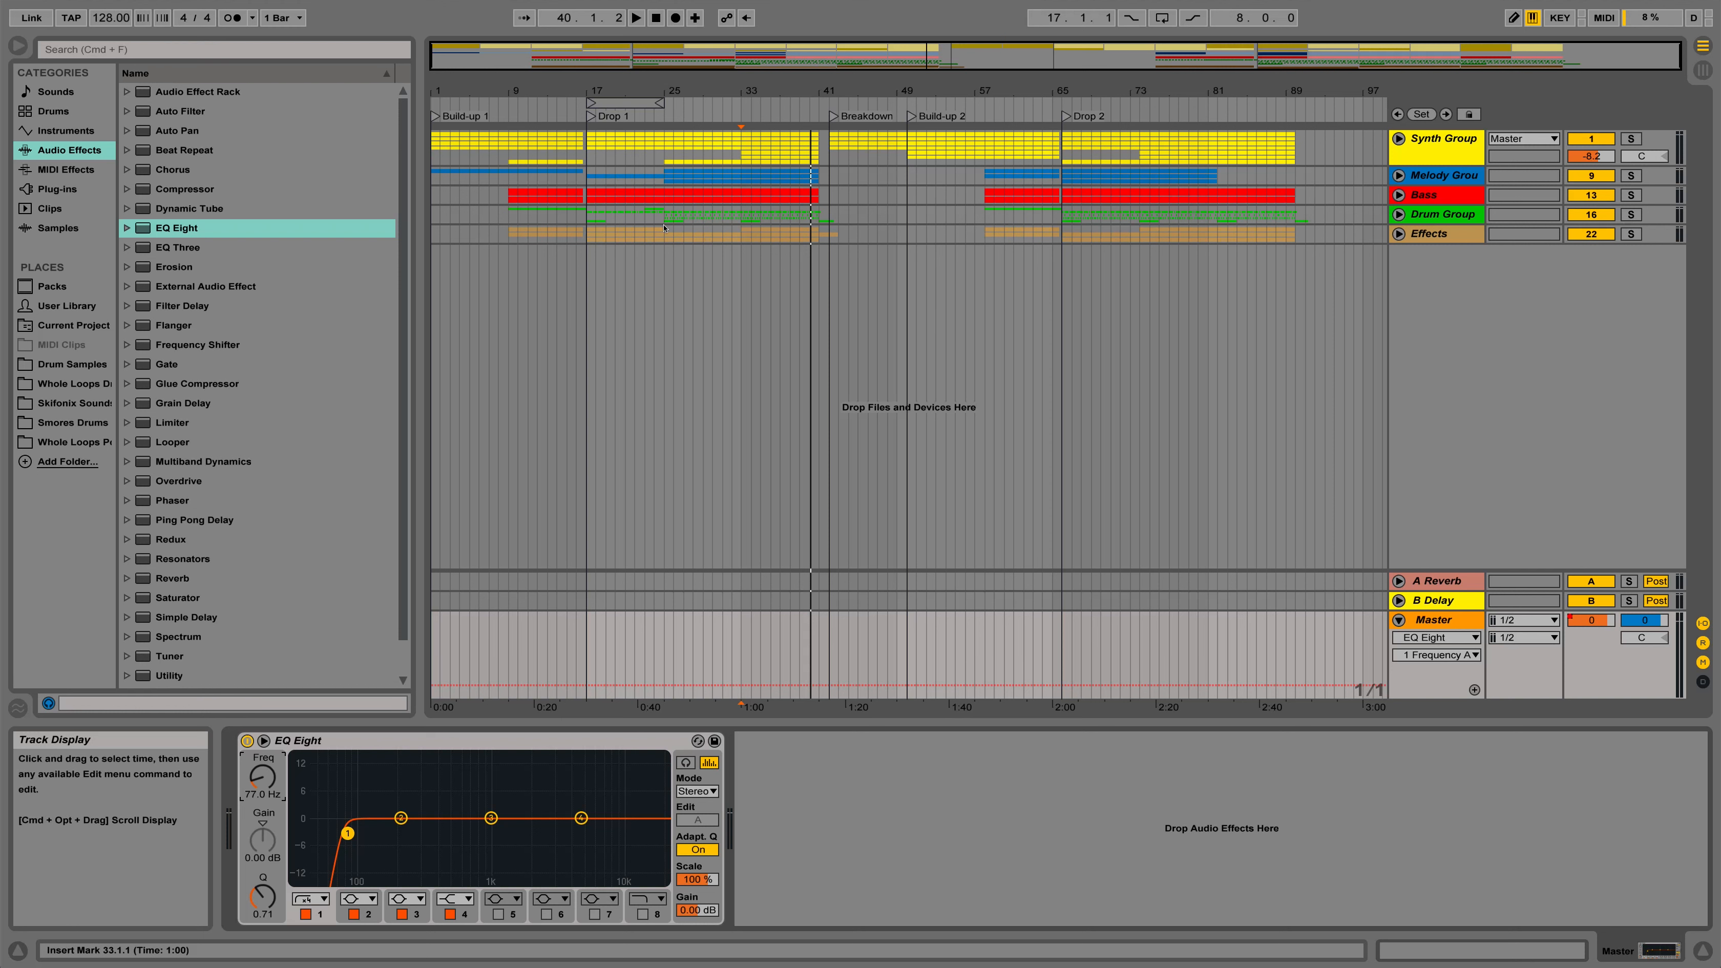
- Adjust band 1's low cut to about 80.5 Hz with a Q of about 1.02 and audition it
key("space")
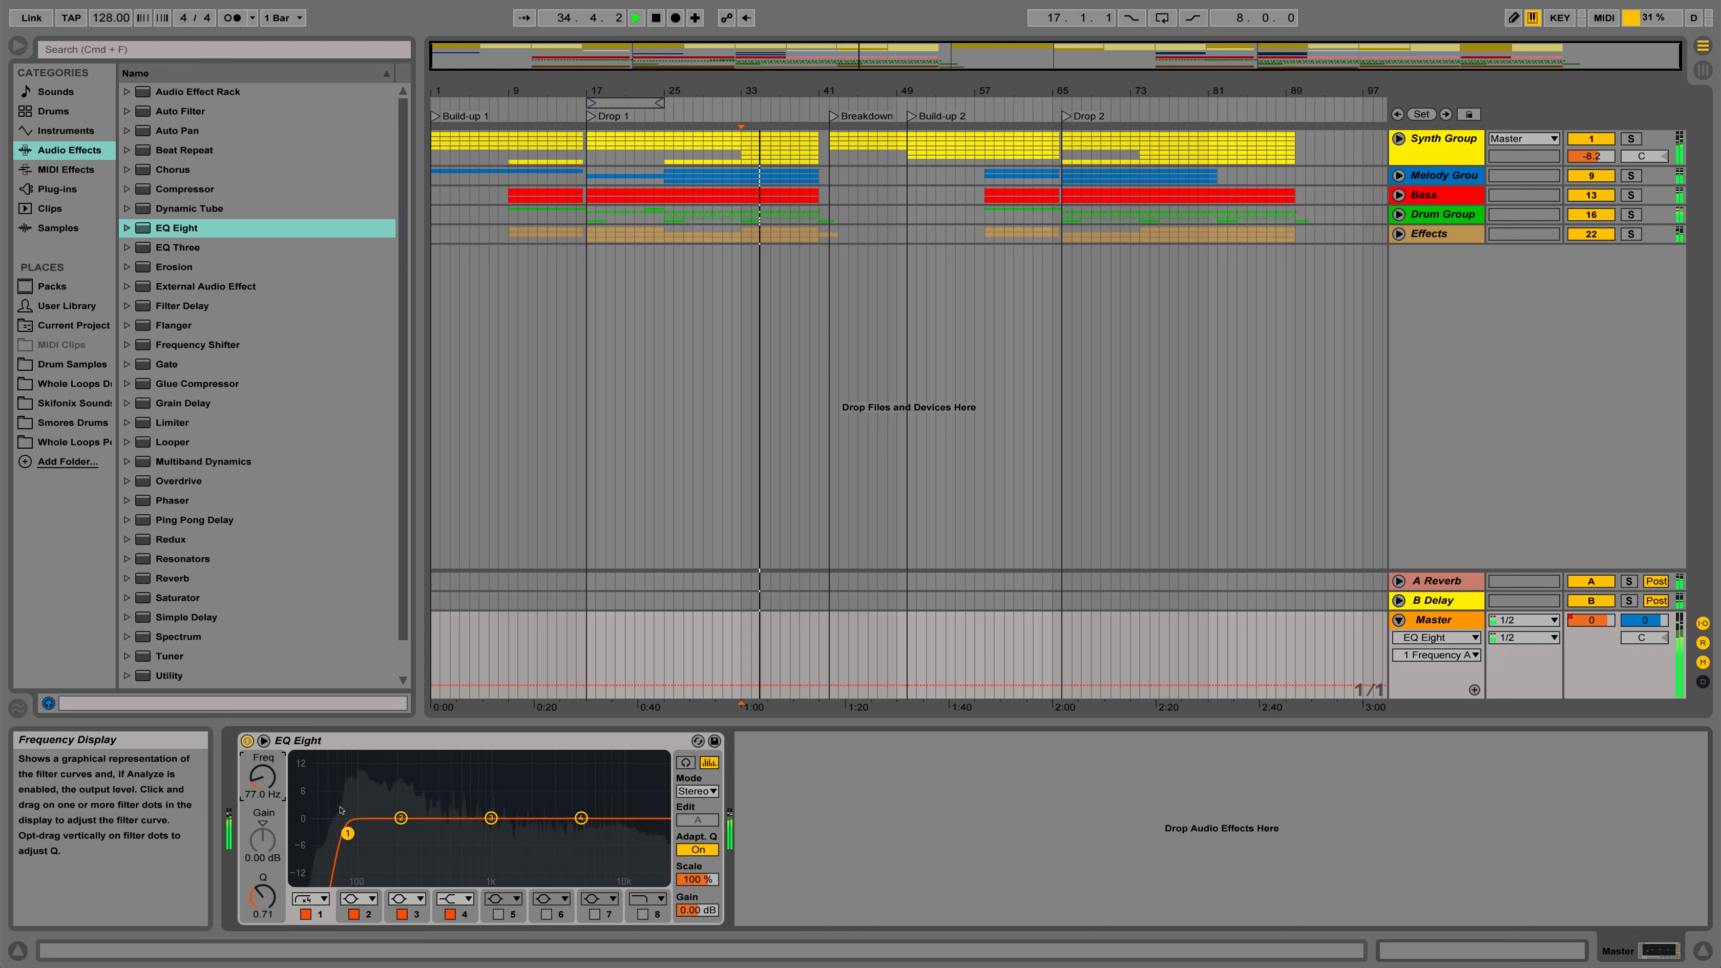
key("space")
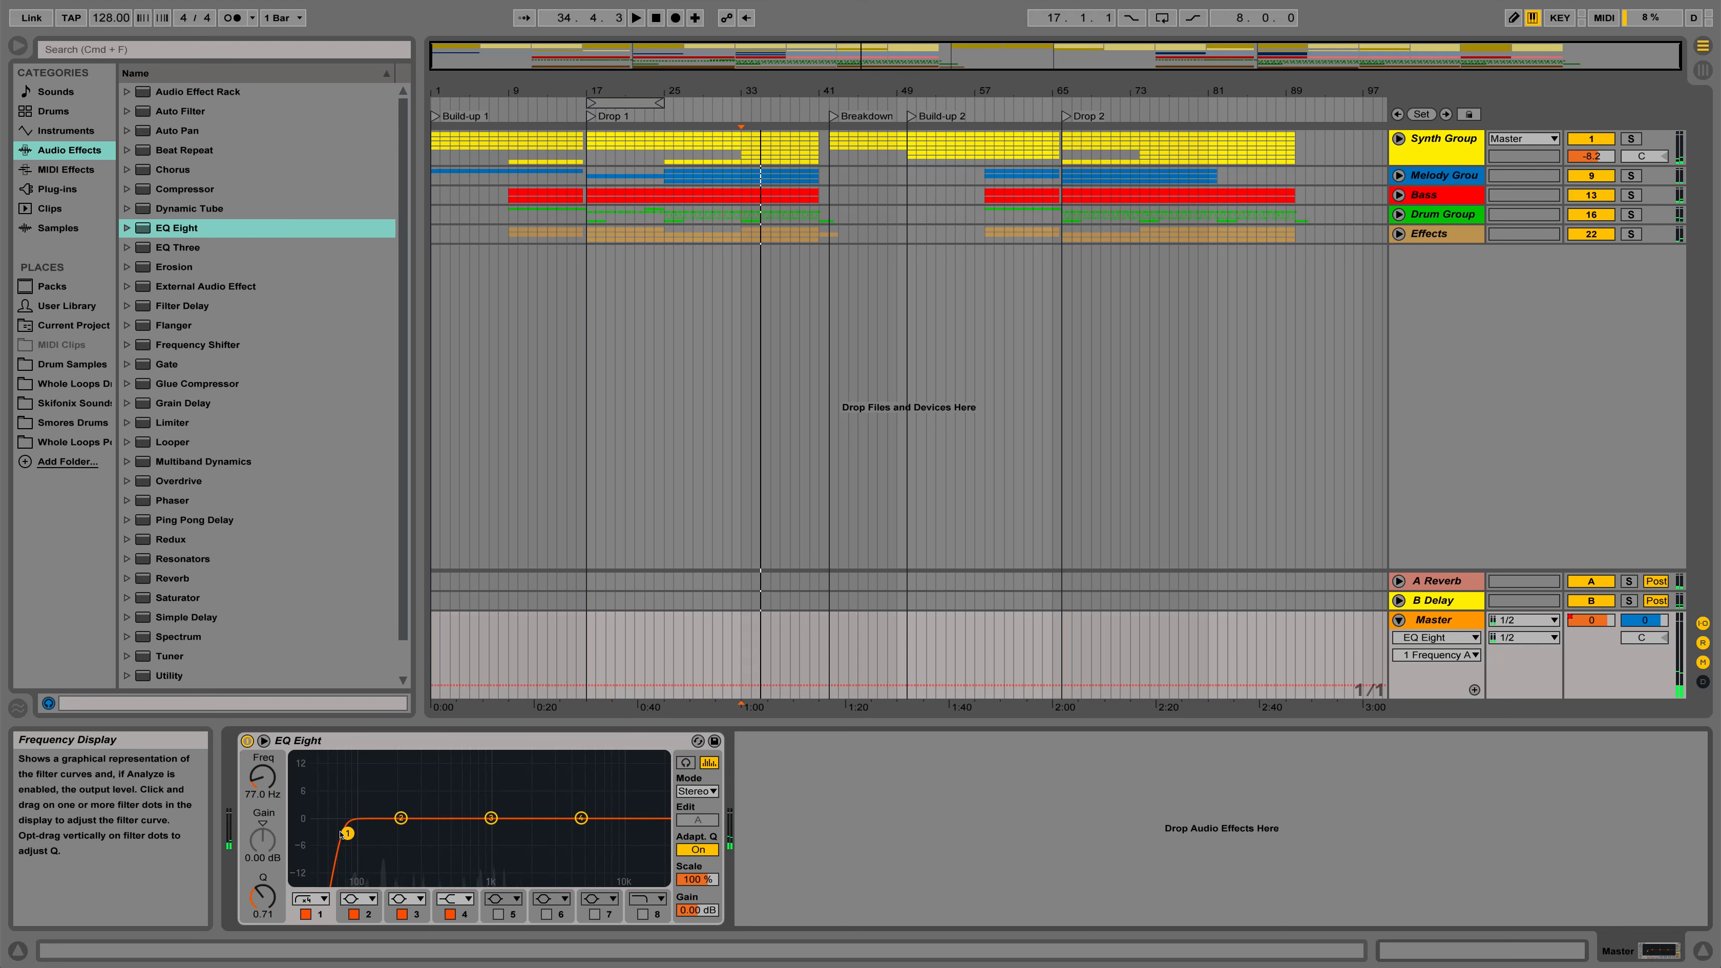
left_click_drag(343, 834, 342, 825)
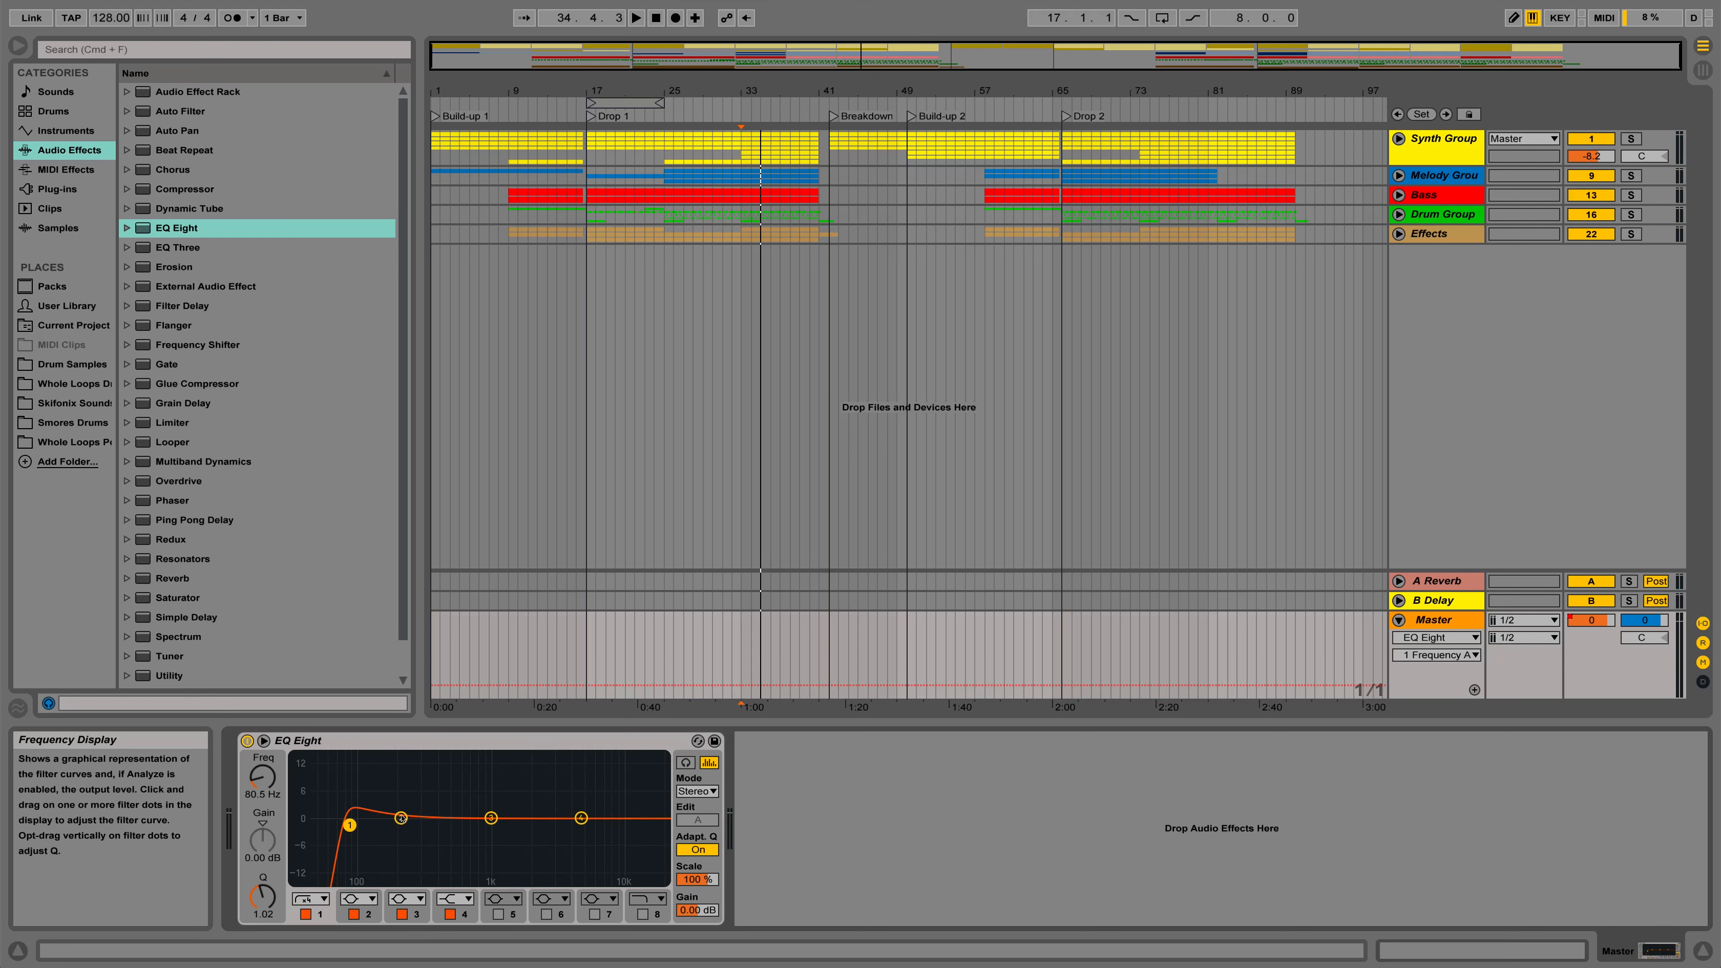
key("space")
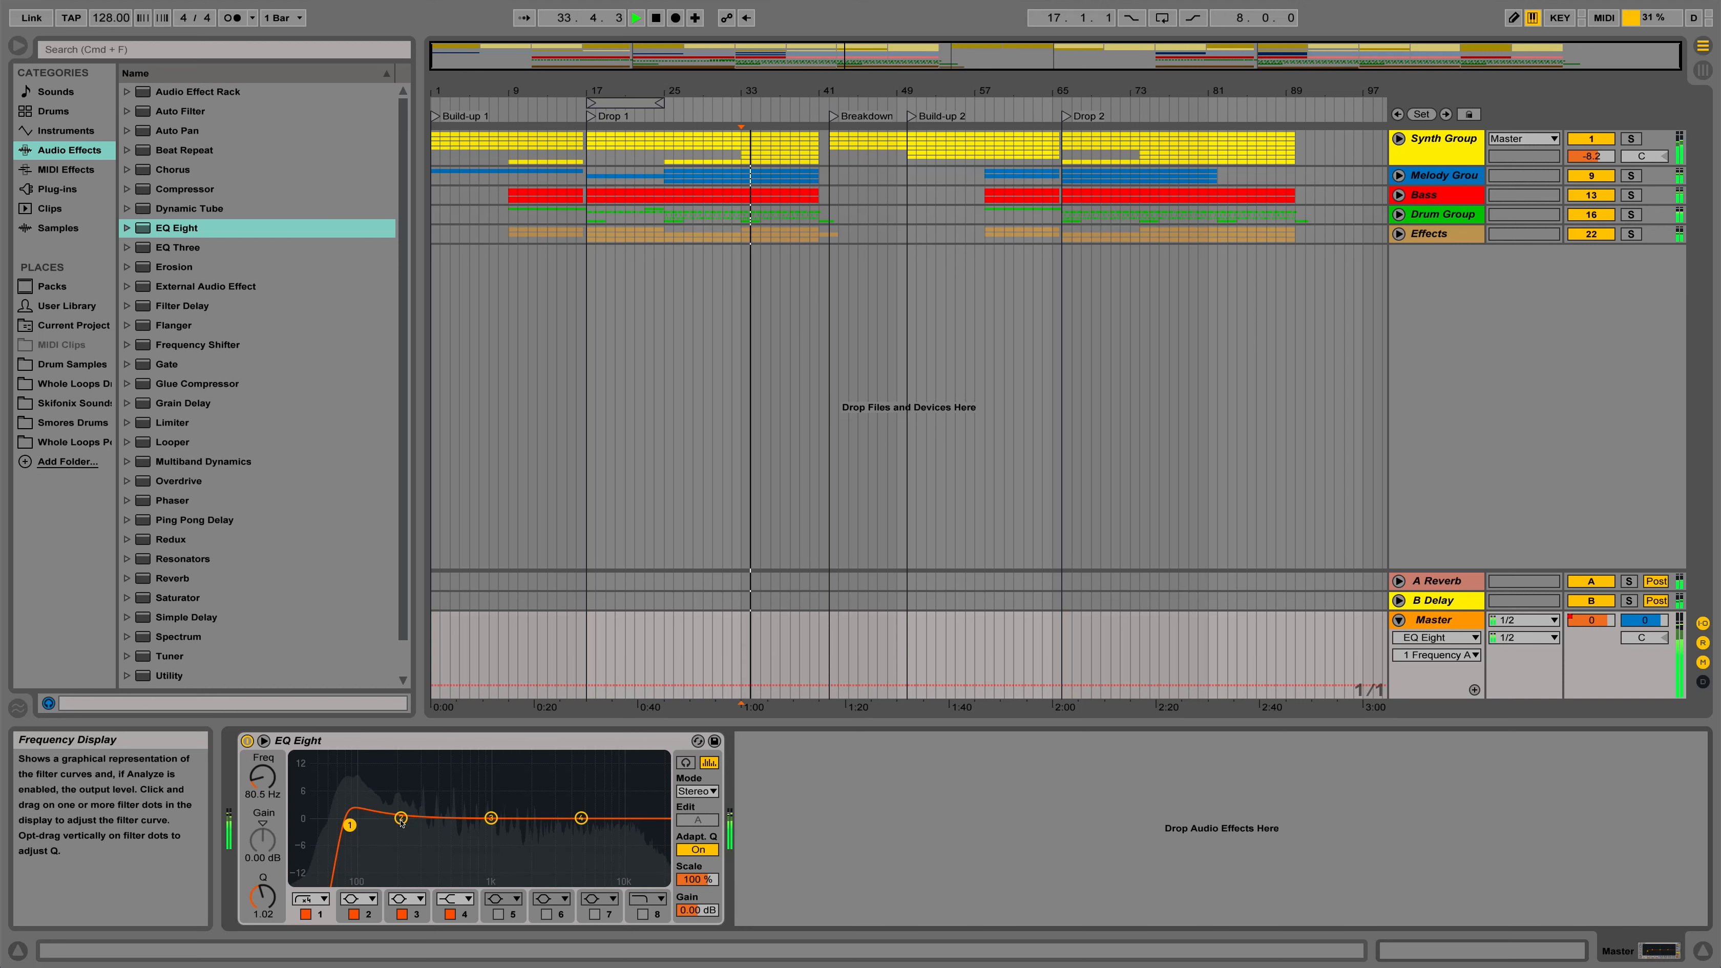
key("space")
- Try a boost on band 2, compare it by ear, and set the band to a cut of about -1.6 dB near 329 Hz
left_click_drag(401, 822, 432, 813)
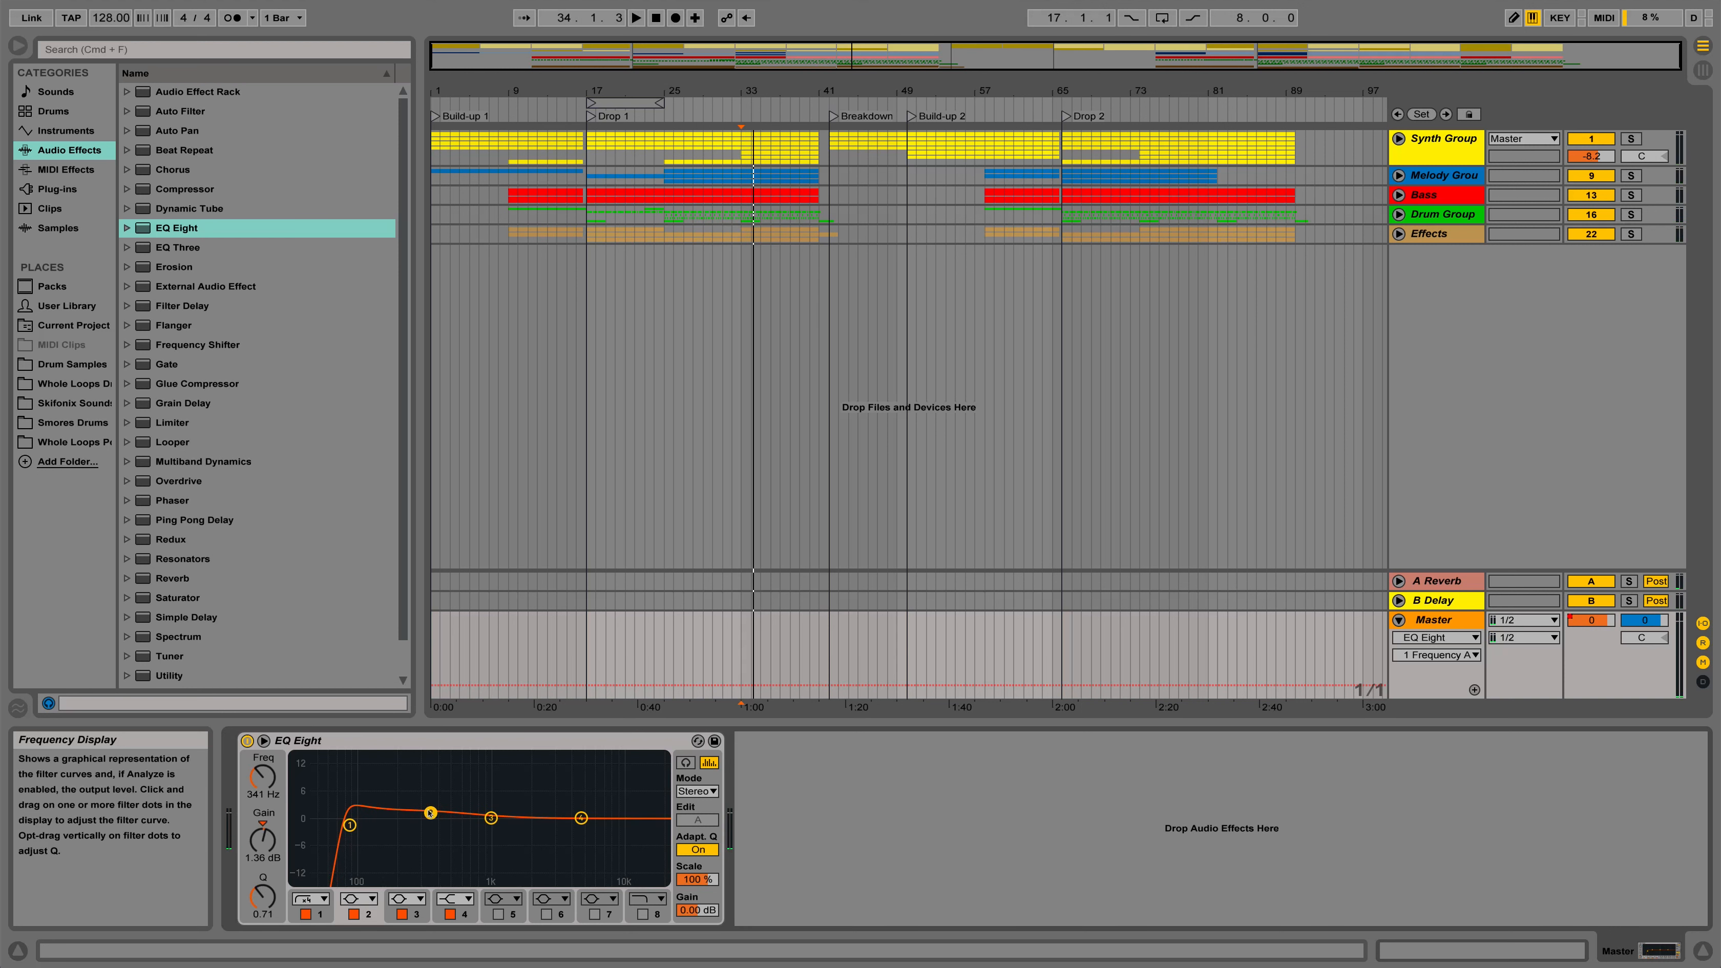
key("space")
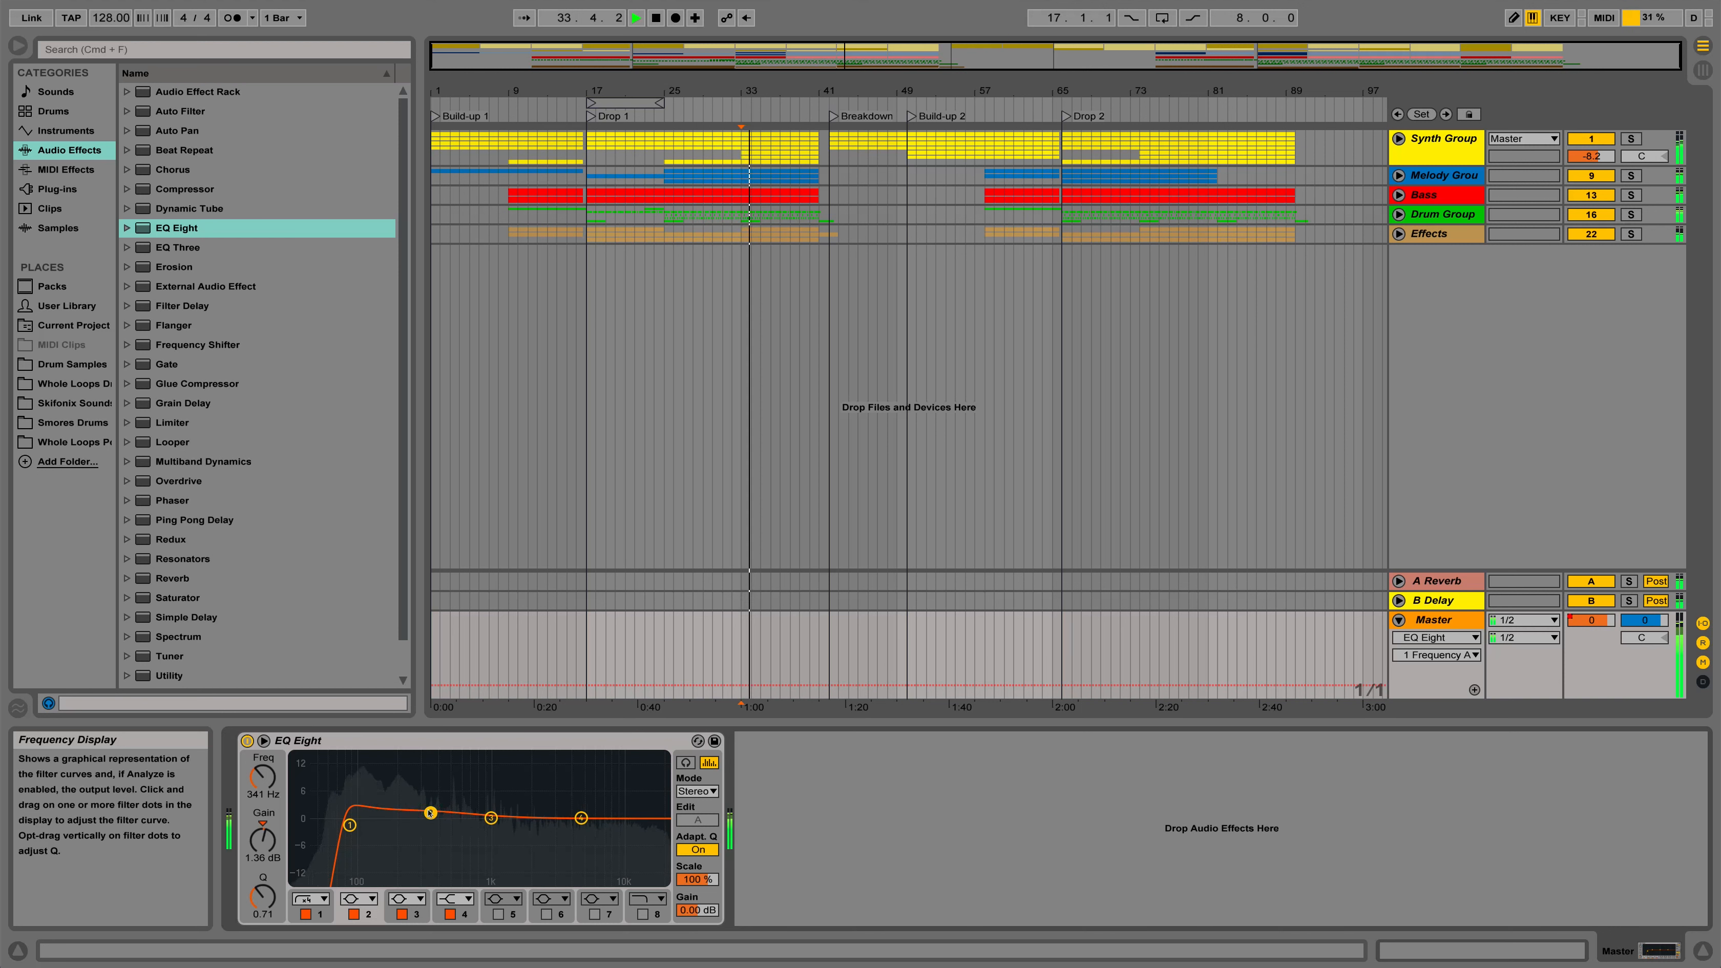
key("space")
left_click_drag(431, 813, 428, 825)
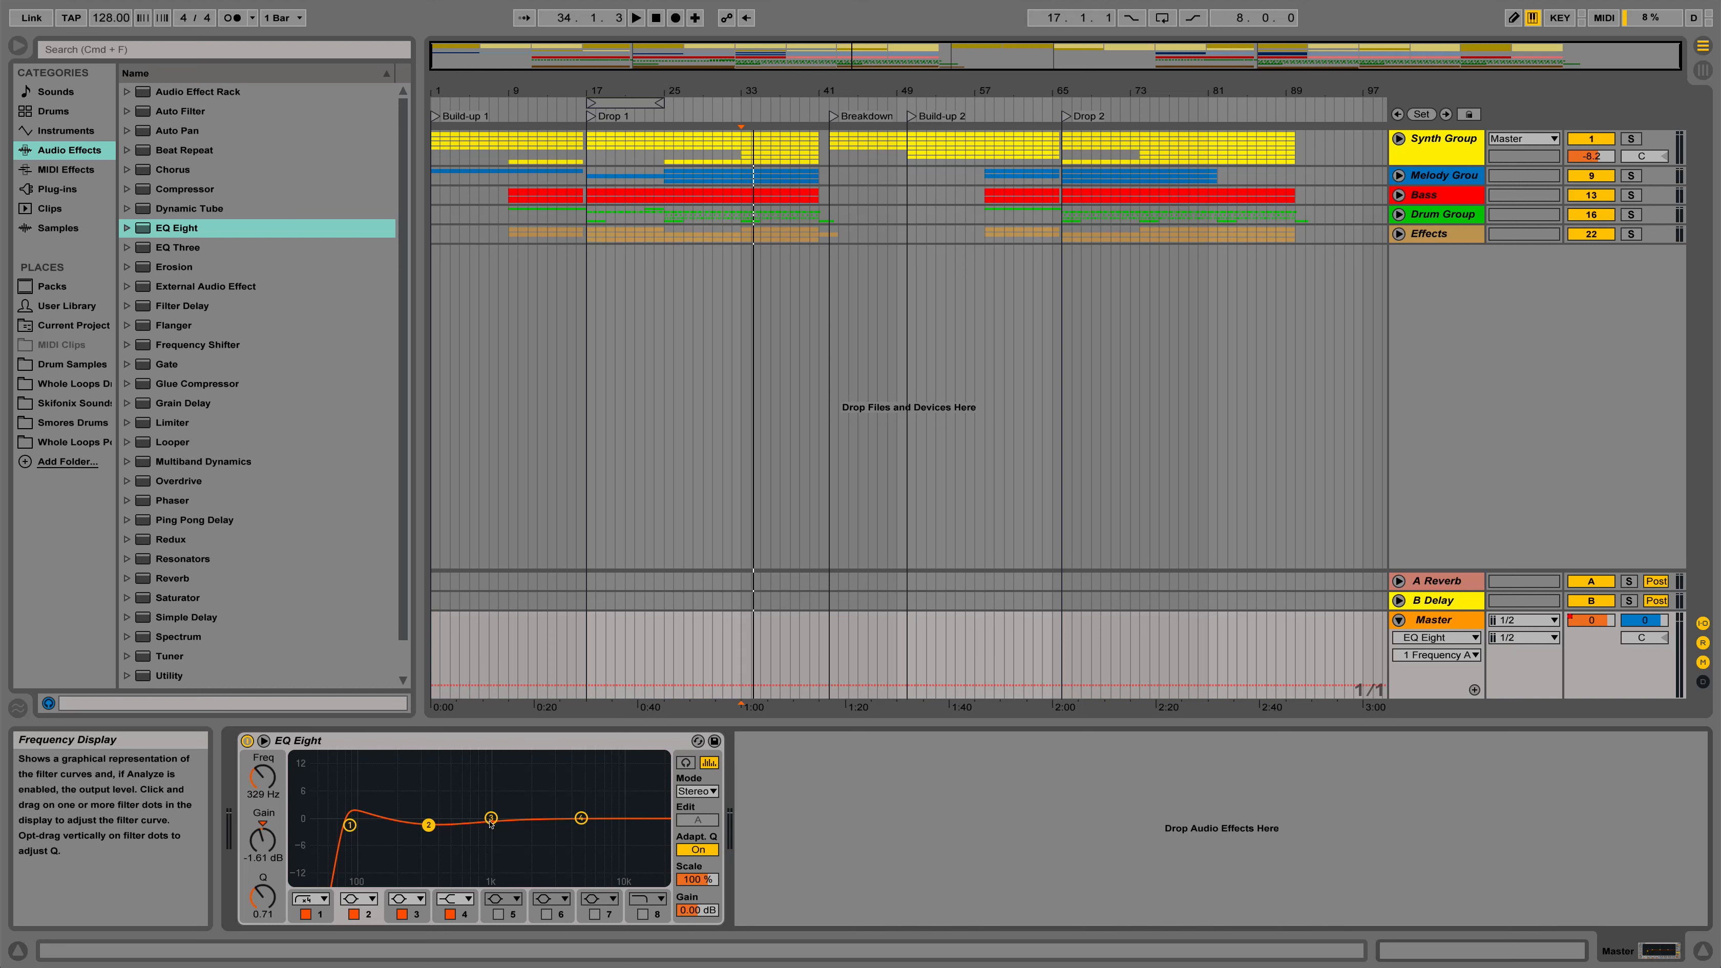
key("space")
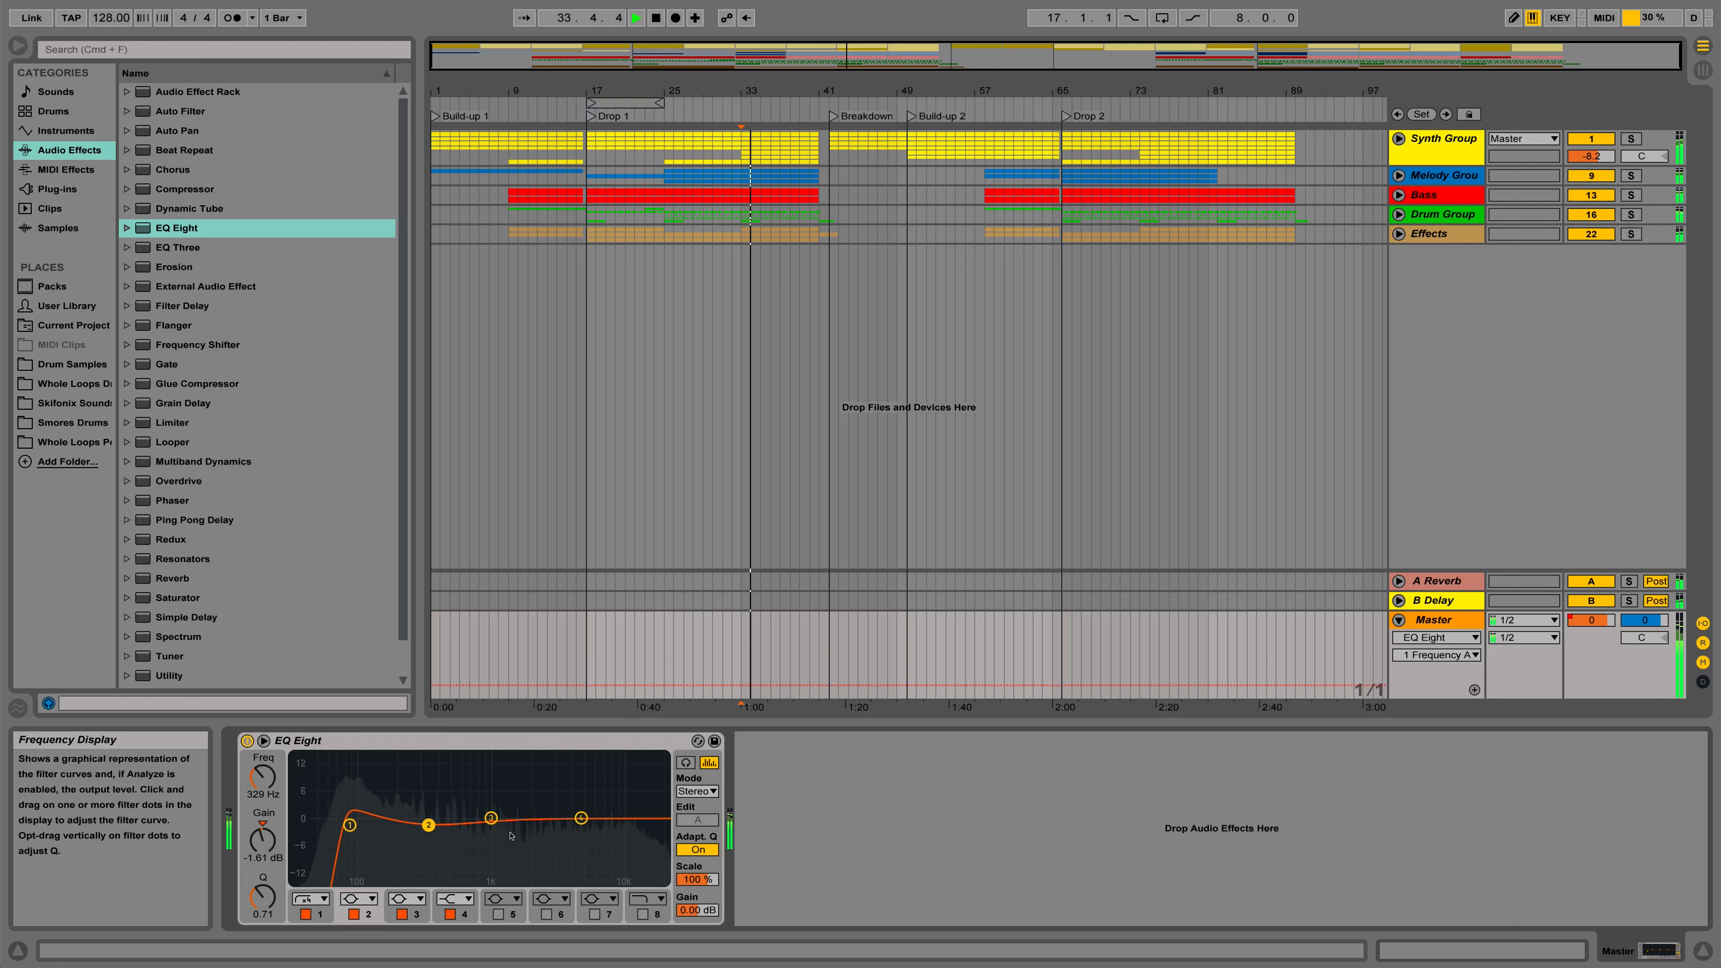
- Boost band 3 by about 2.4 dB at about 1.83 kHz, fine-tuning the gain during playback
left_click(493, 819)
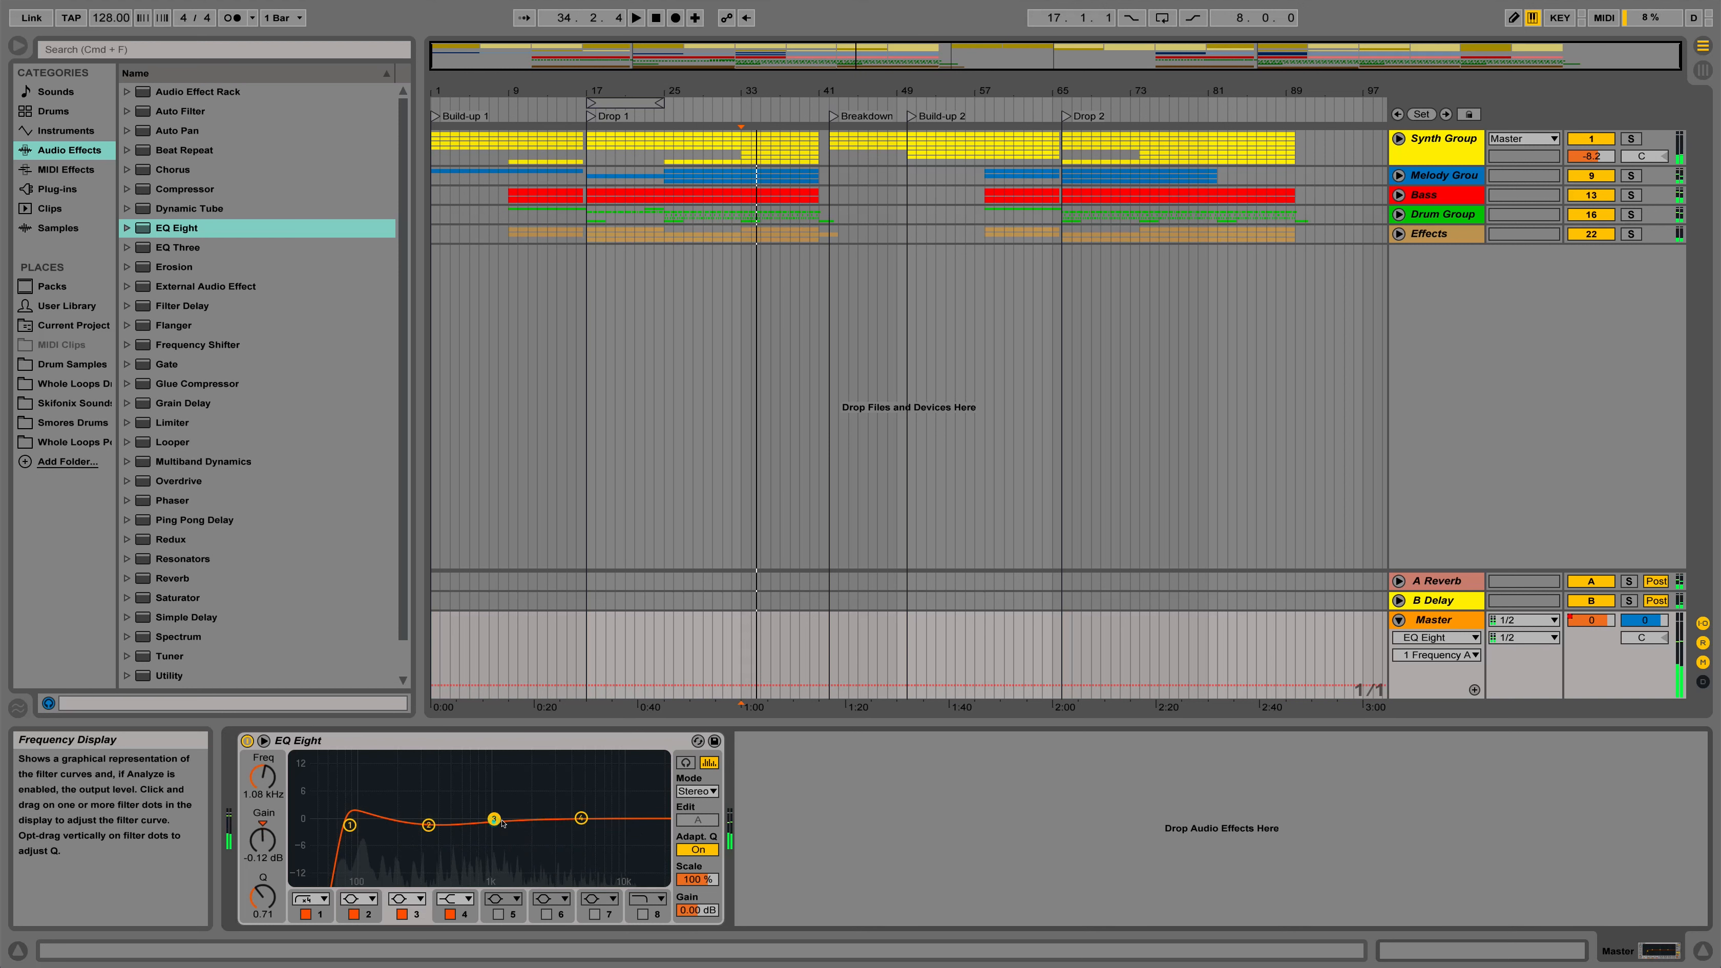
left_click_drag(502, 823, 527, 811)
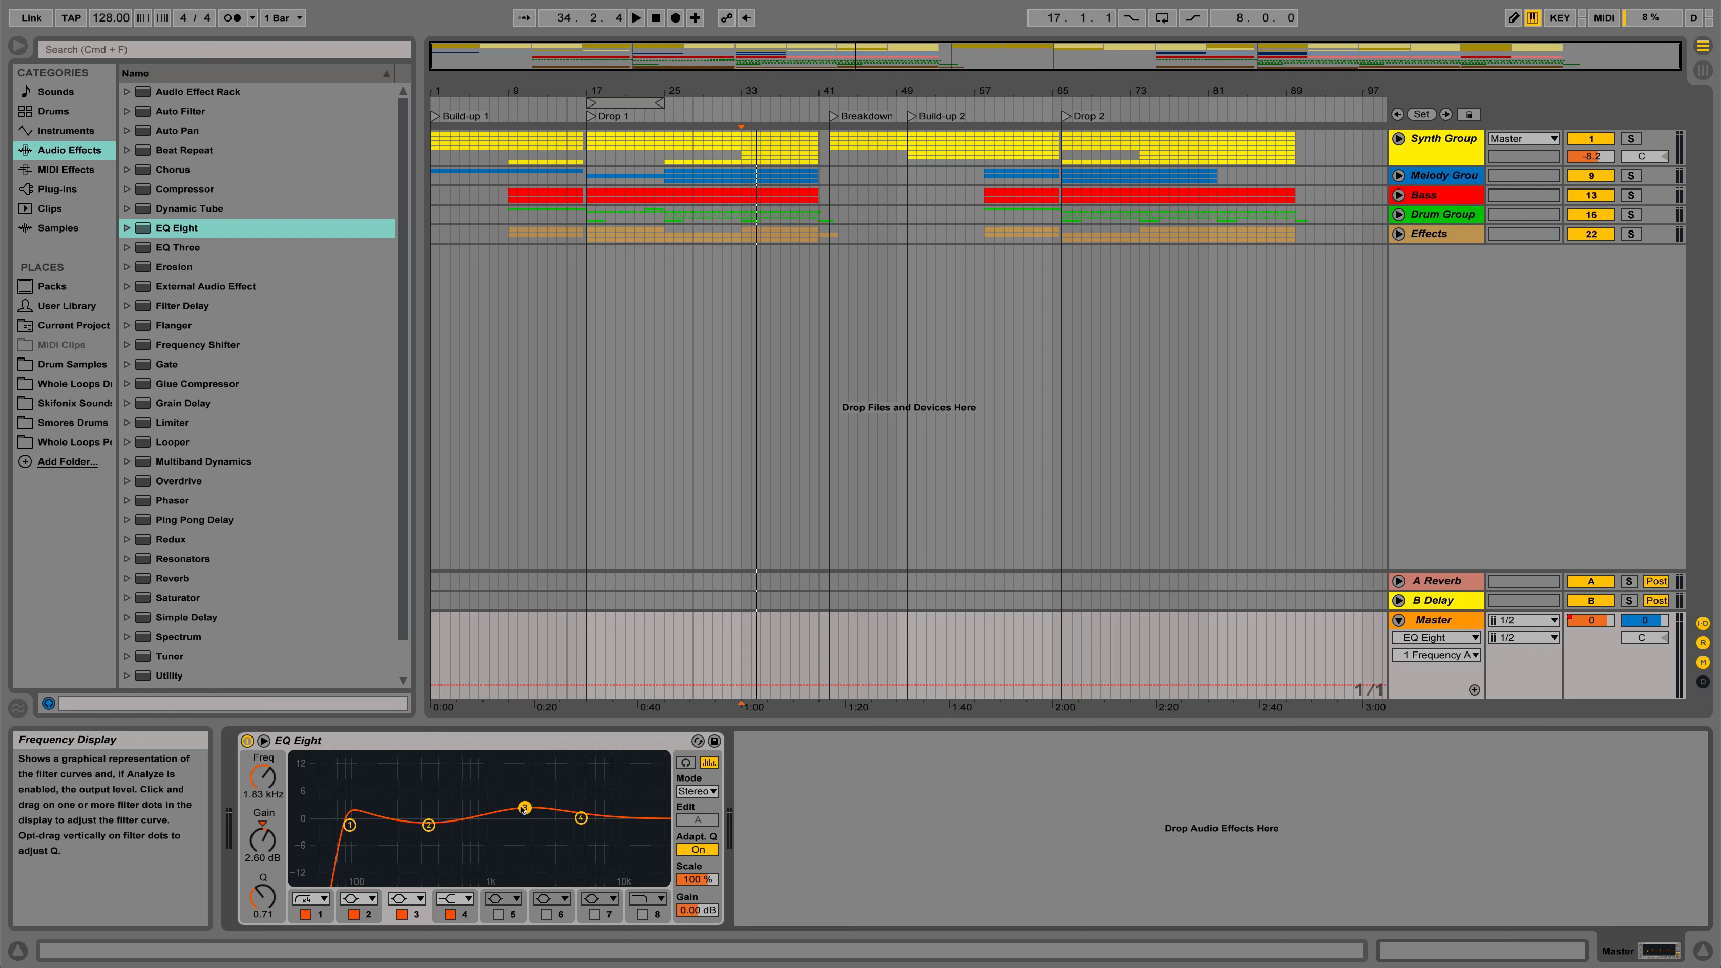
key("space")
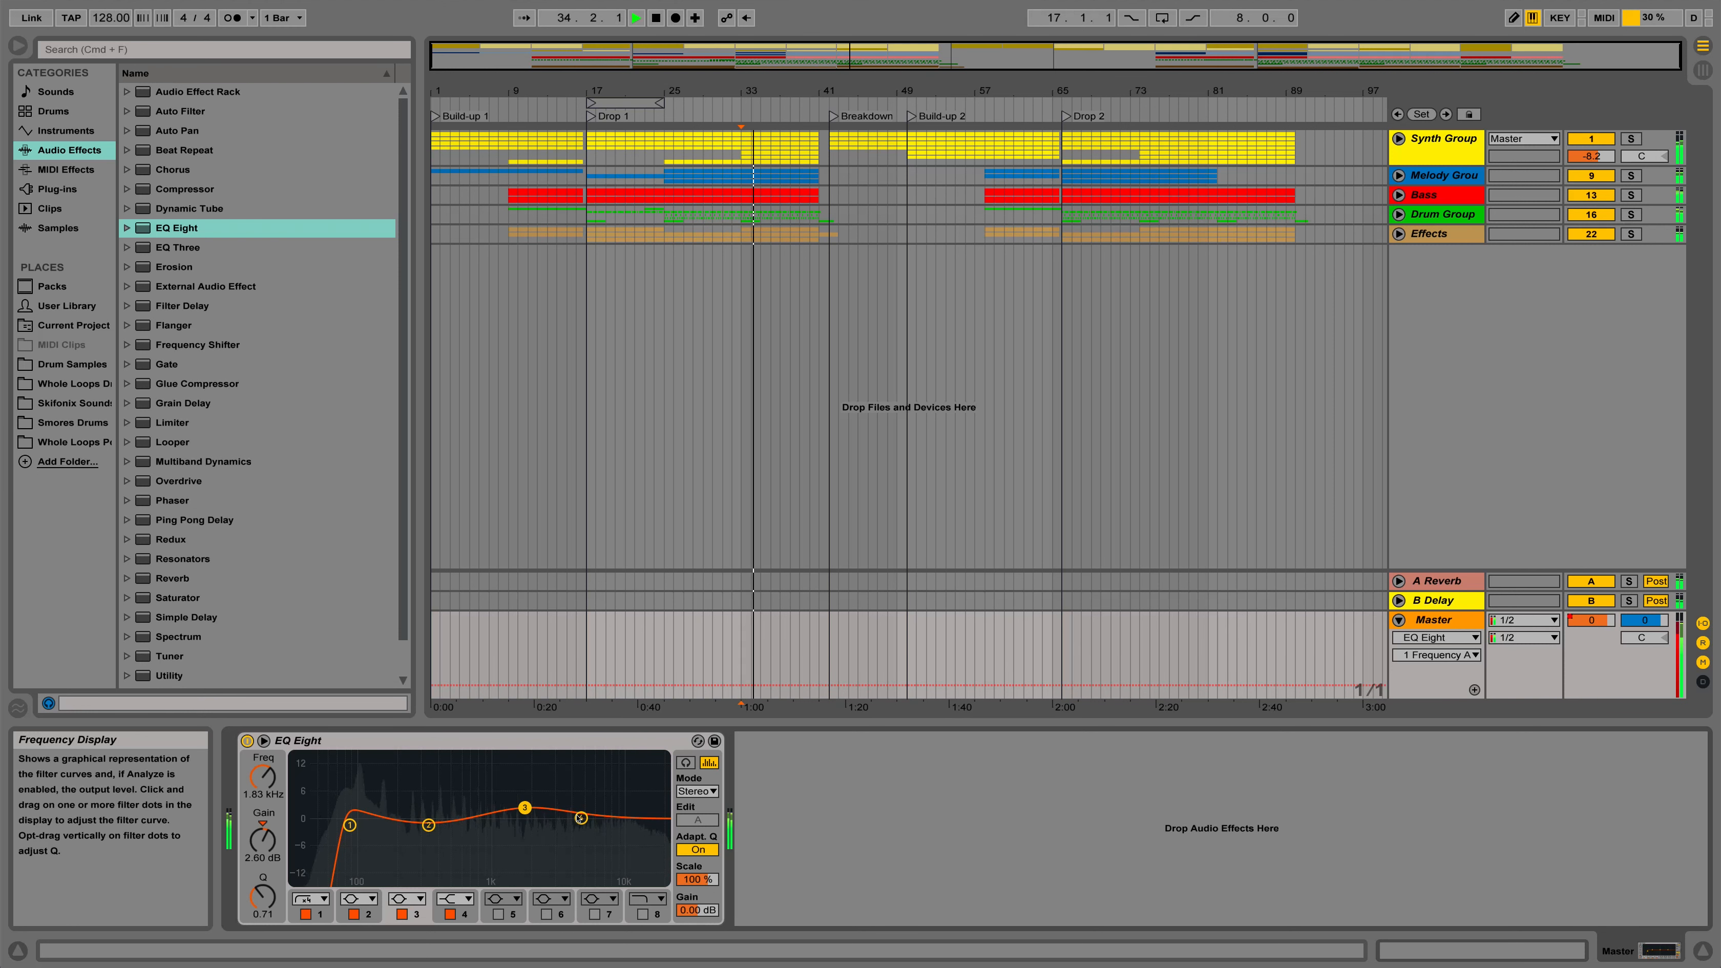
left_click_drag(525, 808, 525, 809)
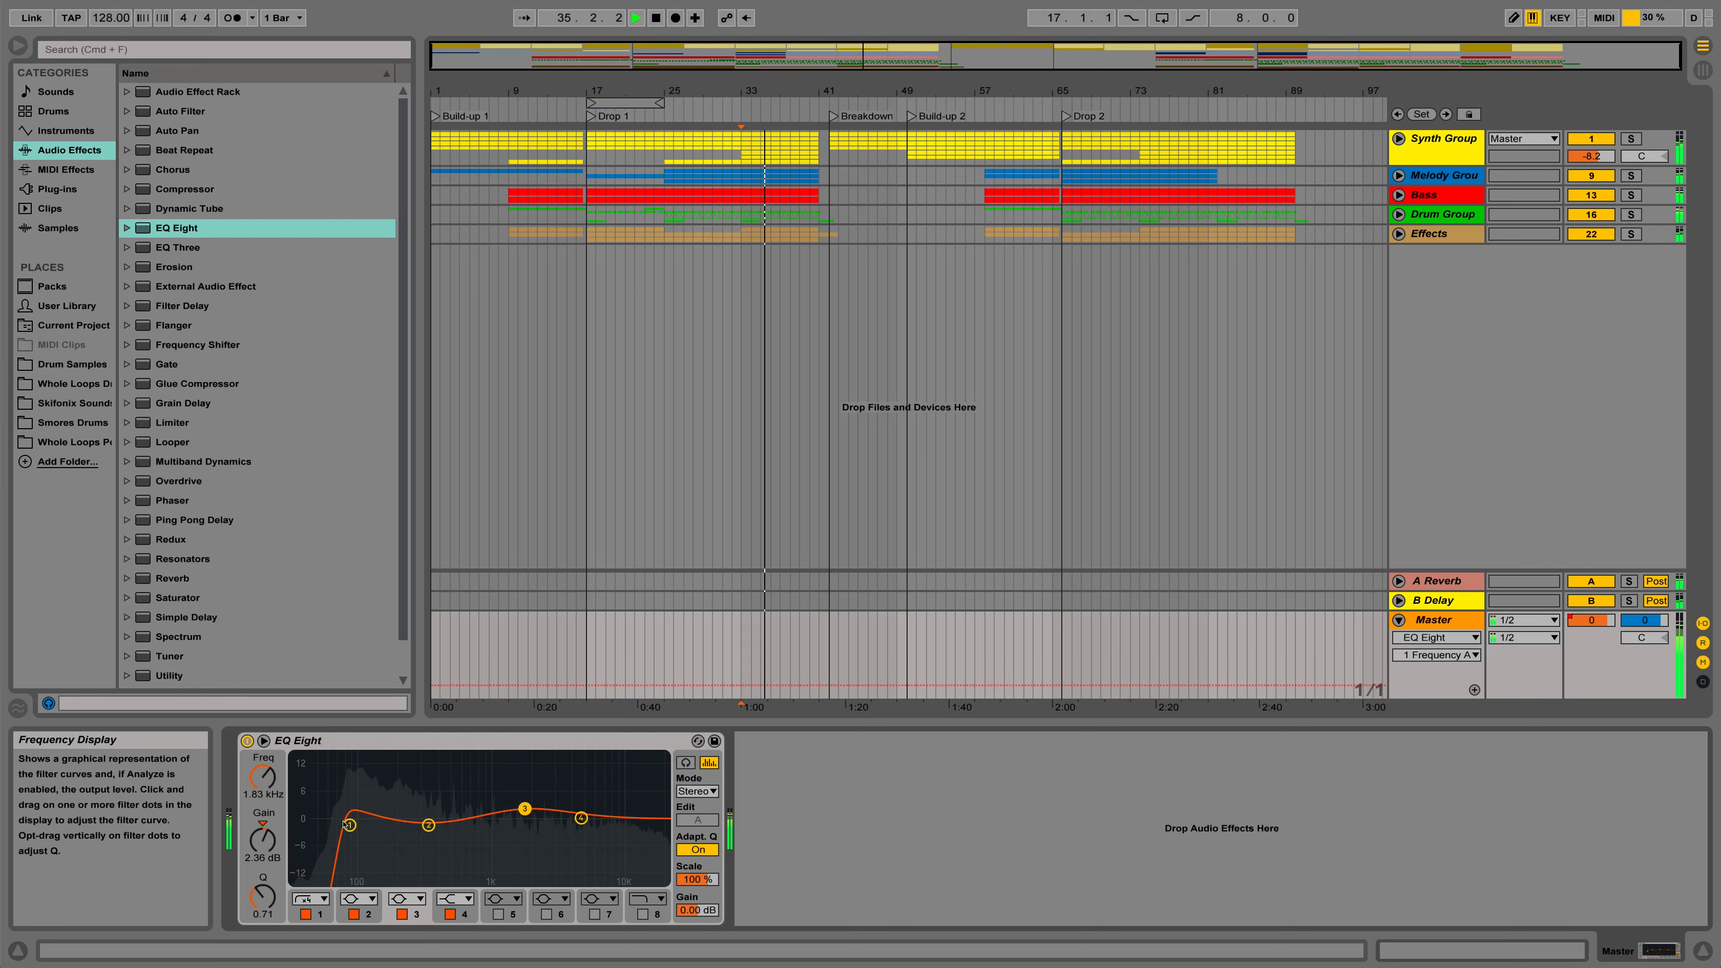
- Raise band 1's Q to about 1.15 and set band 2 to about 216 Hz with -0.6 dB gain
left_click_drag(350, 819, 429, 821)
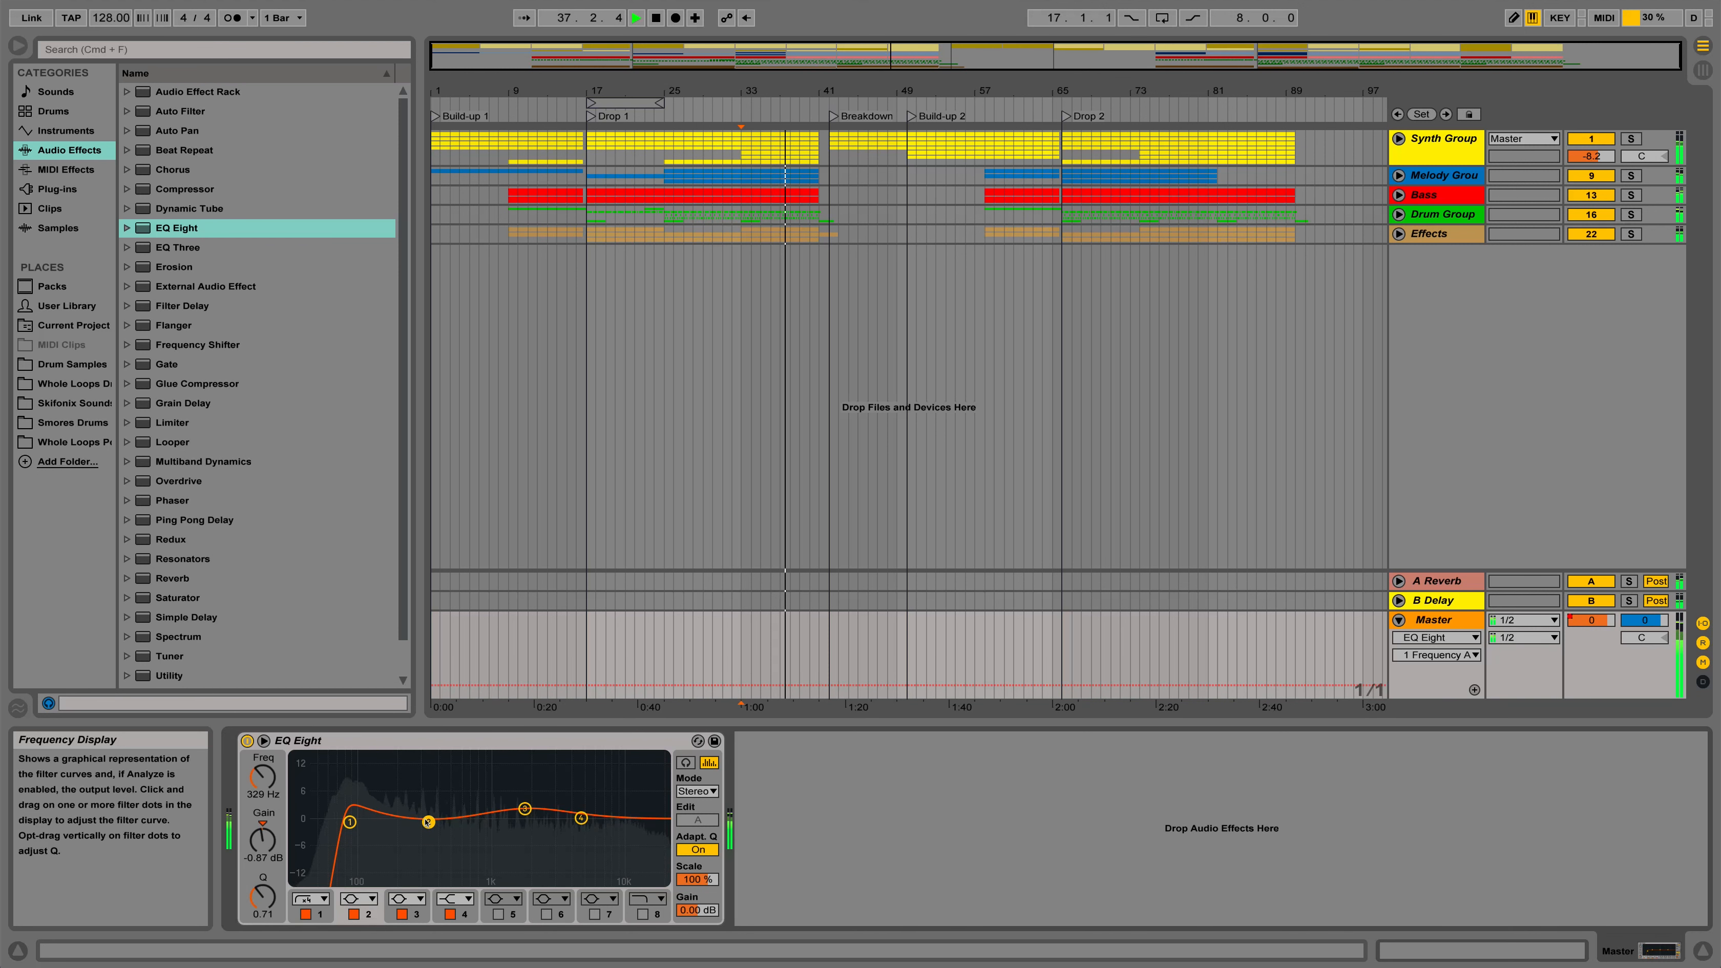
left_click_drag(428, 822, 405, 820)
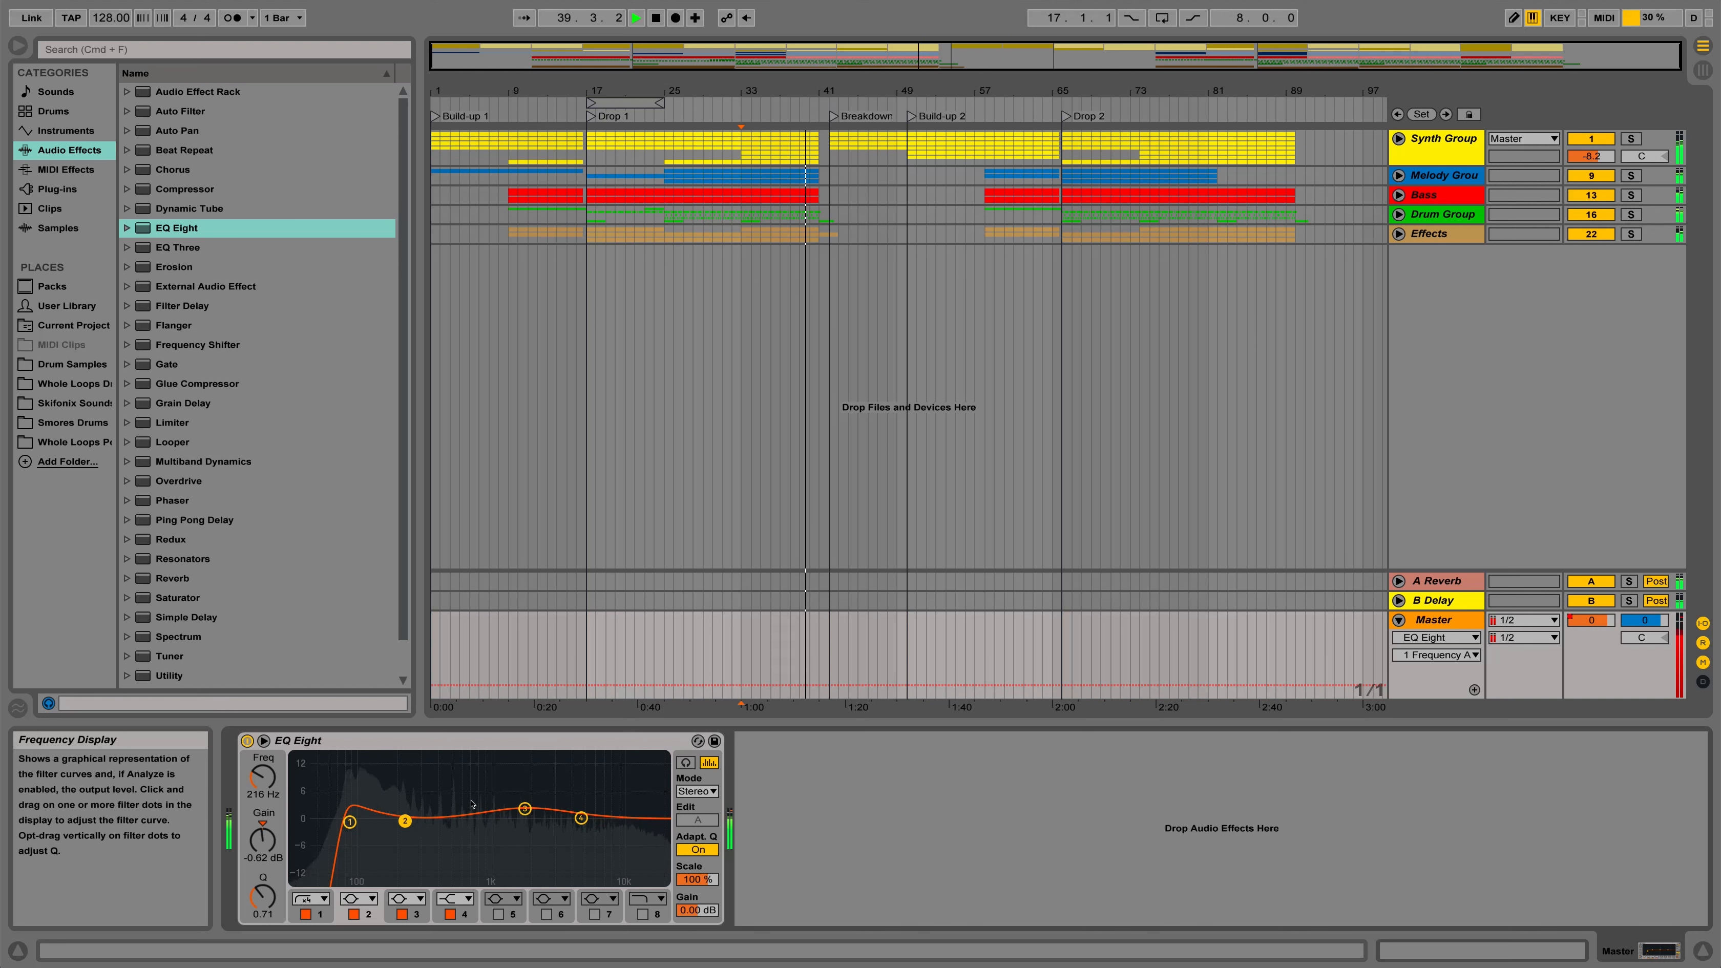
key("space")
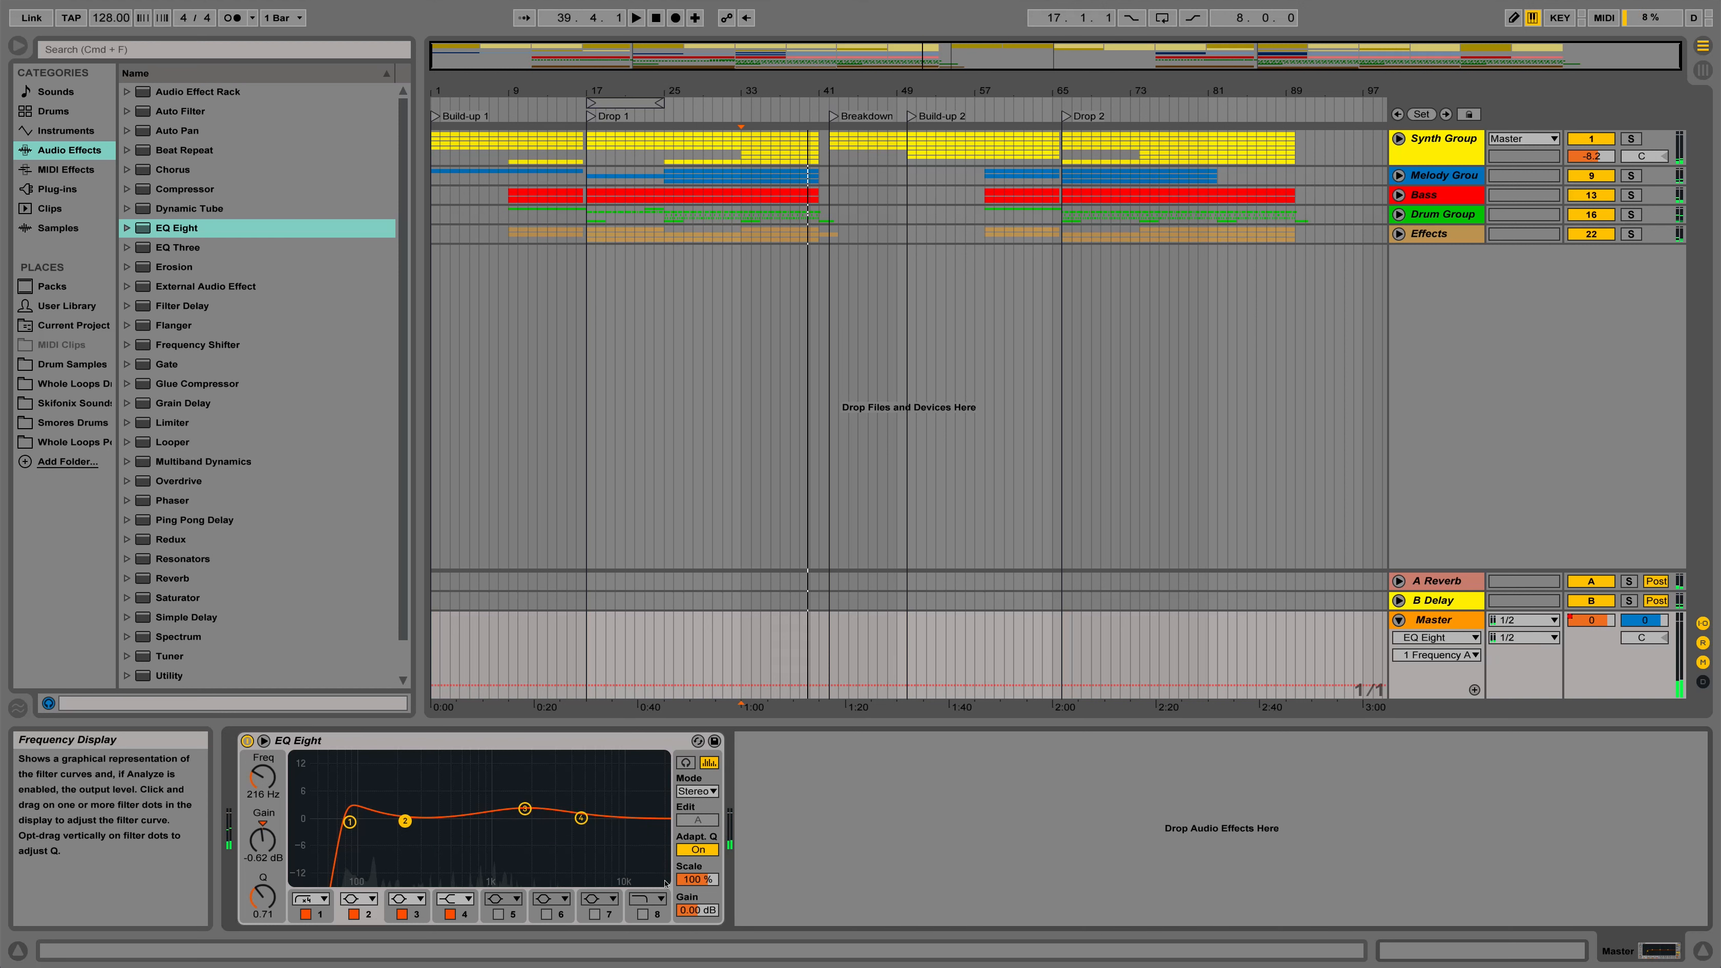
- Boost the band 4 high shelf by about 1.9 dB at about 15.3 kHz, adjusting it during playback
left_click_drag(581, 821, 644, 807)
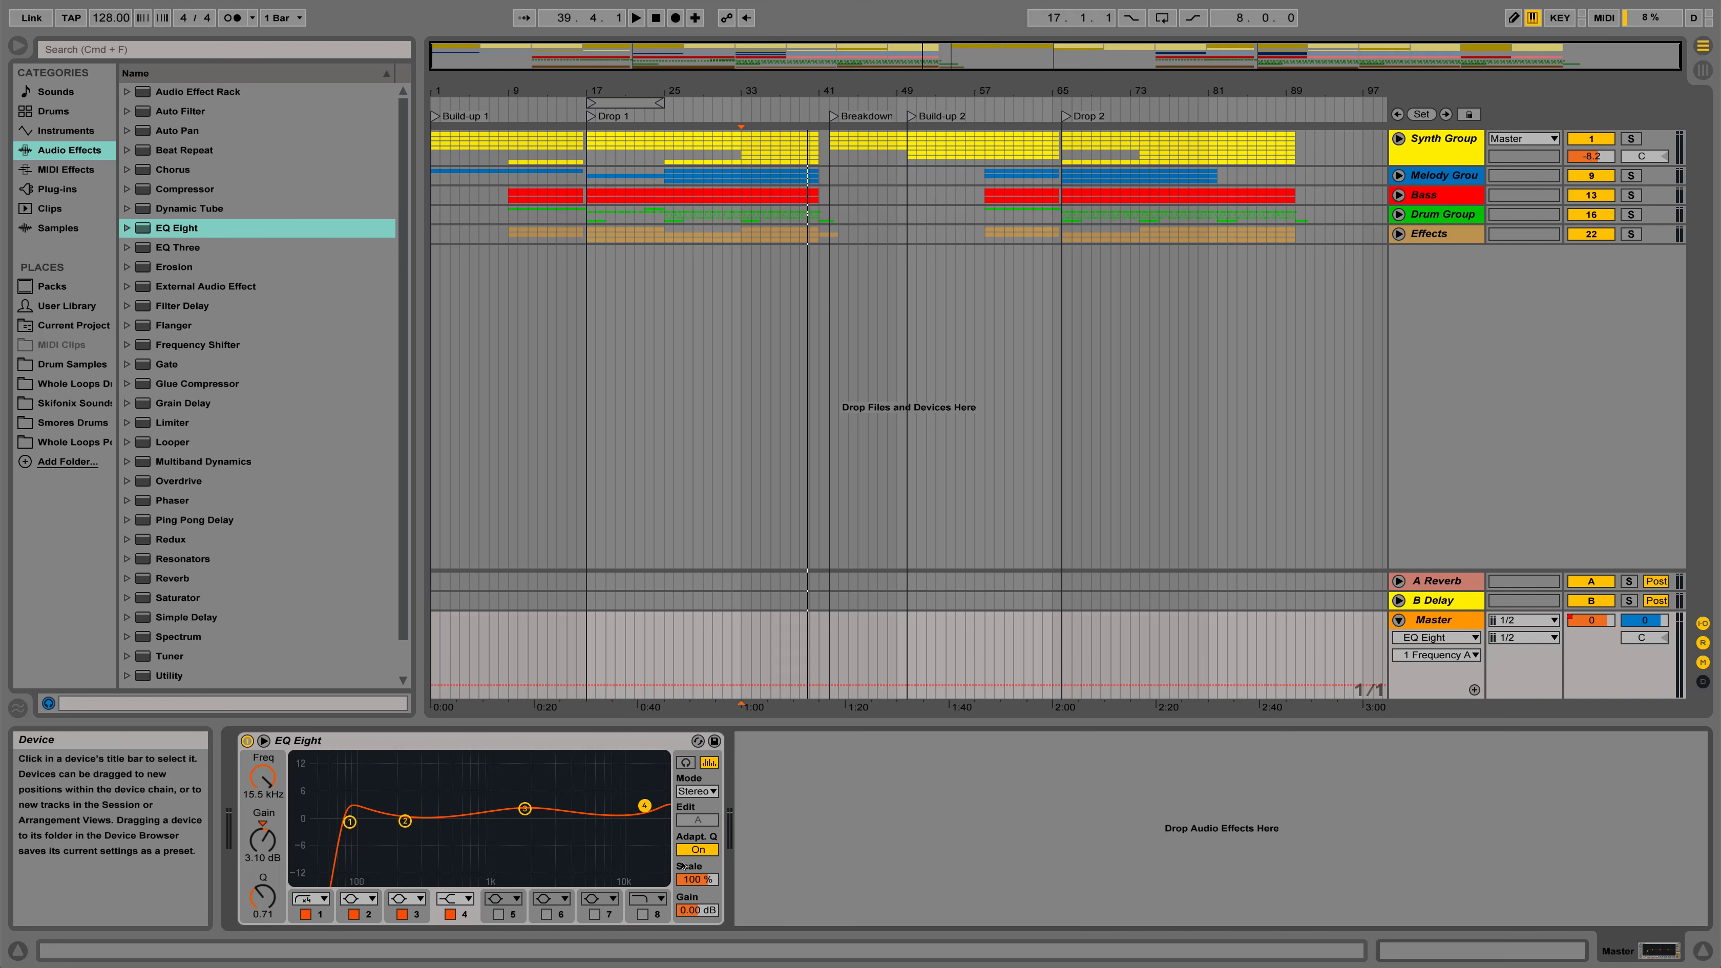
key("space")
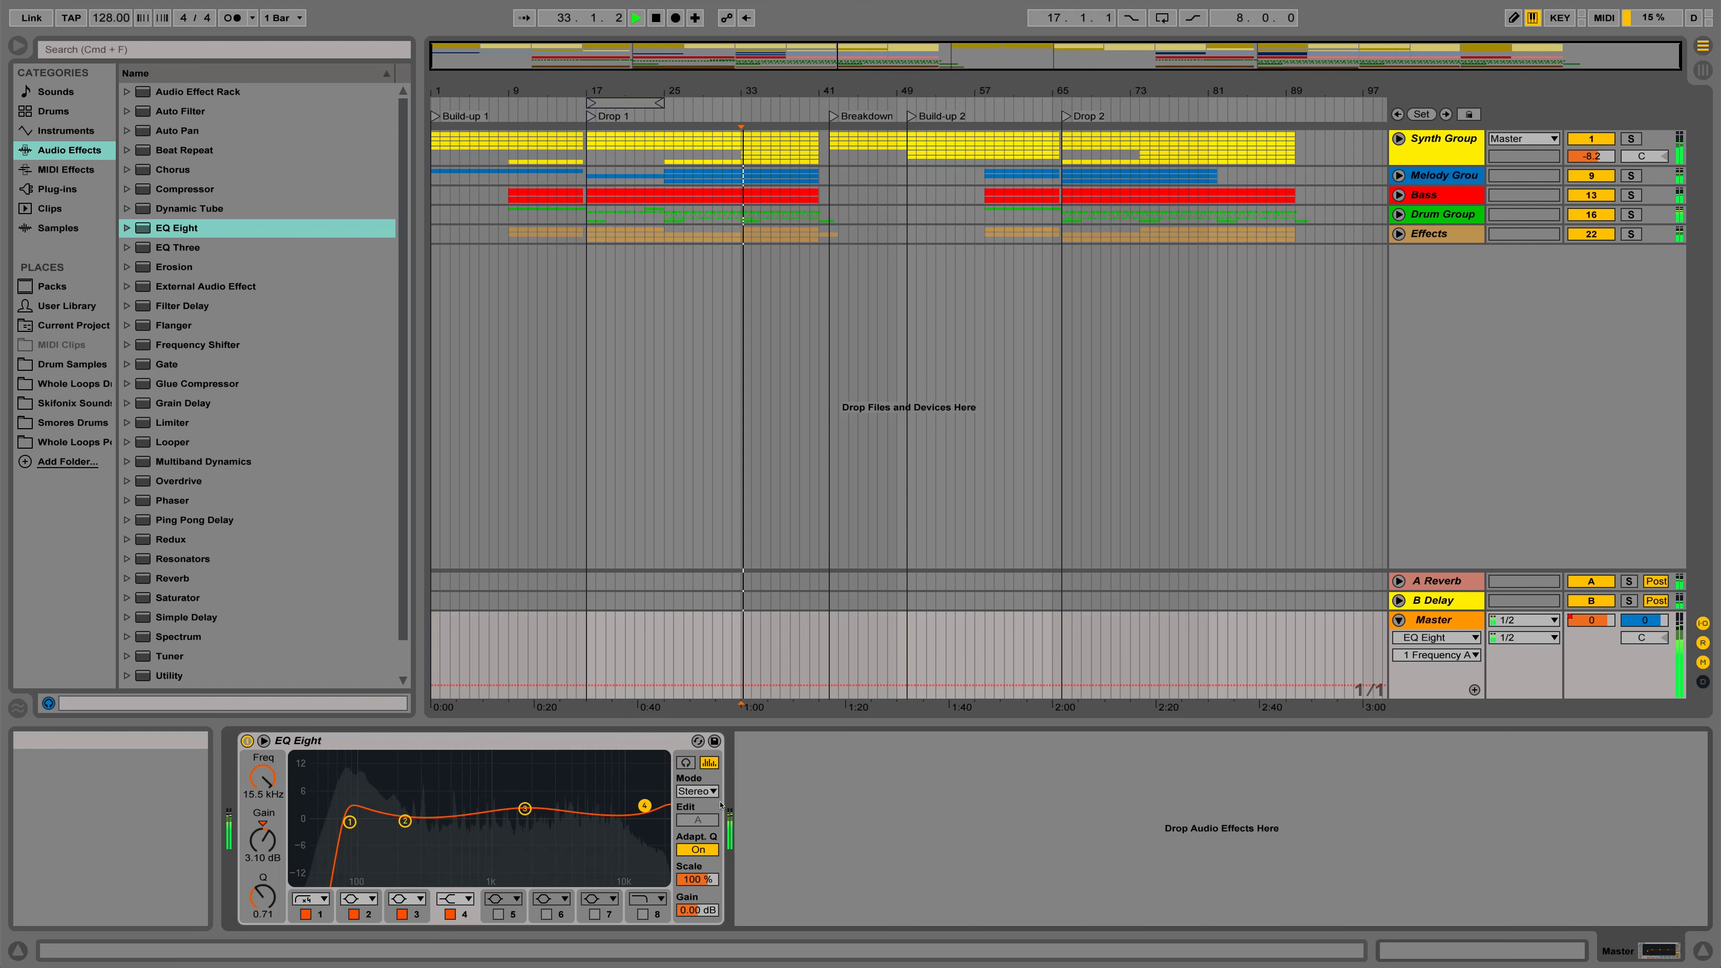
left_click_drag(644, 805, 646, 811)
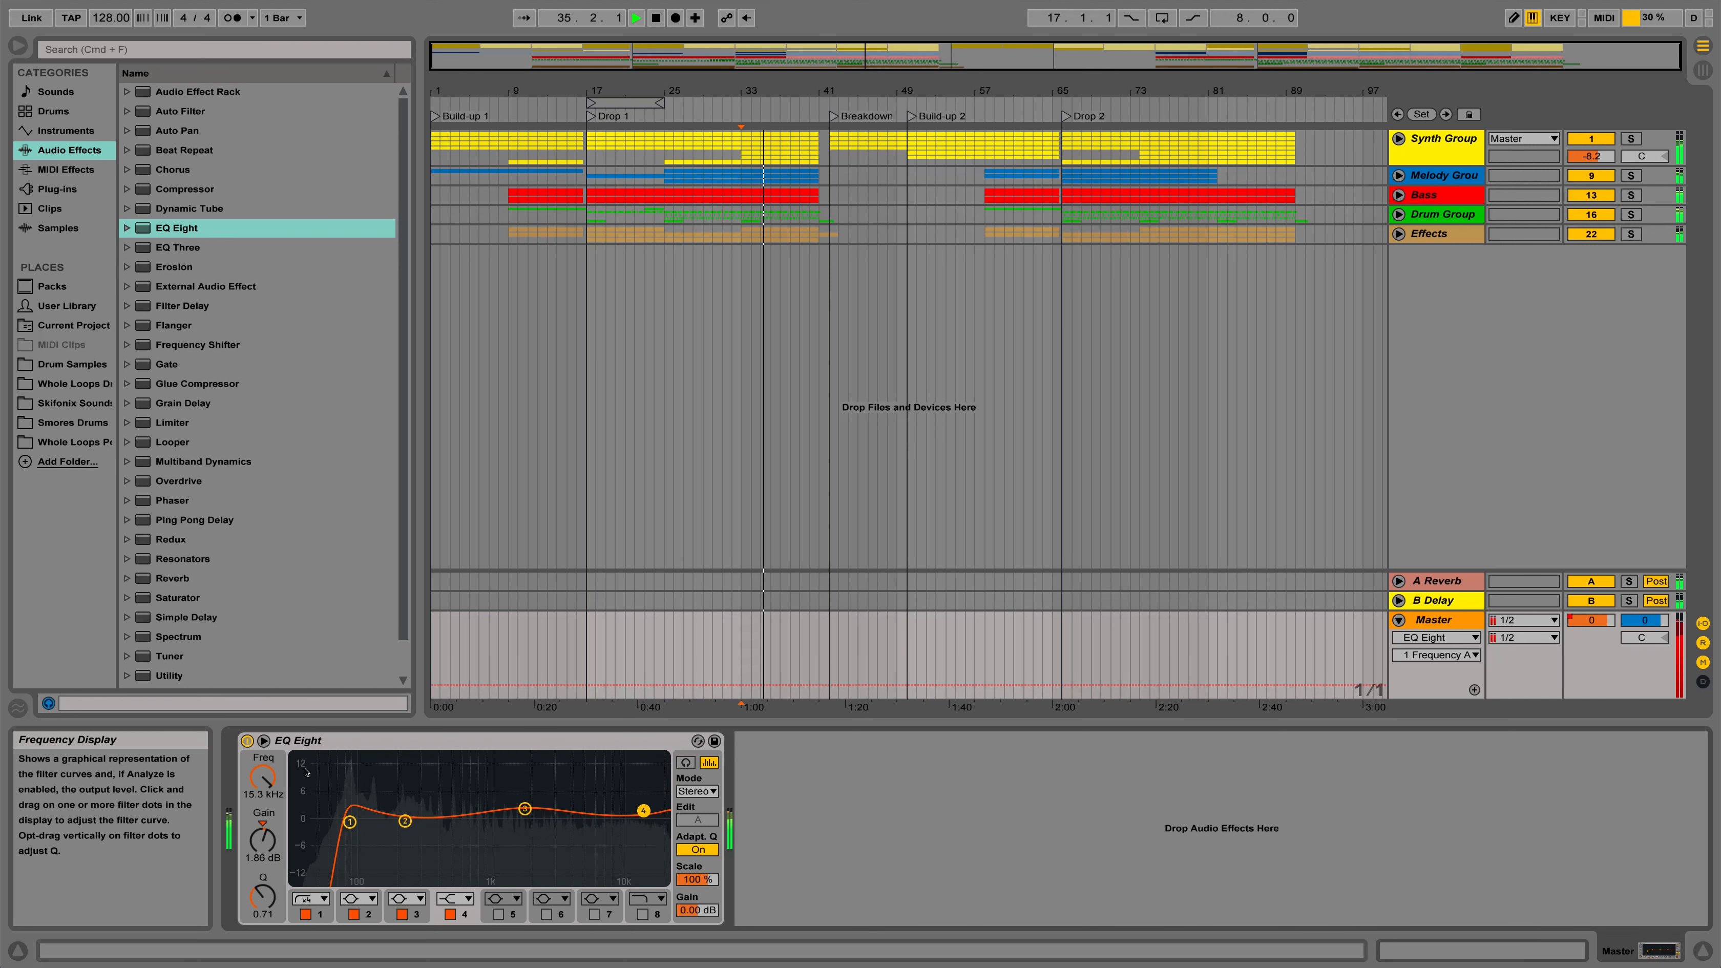
key("space")
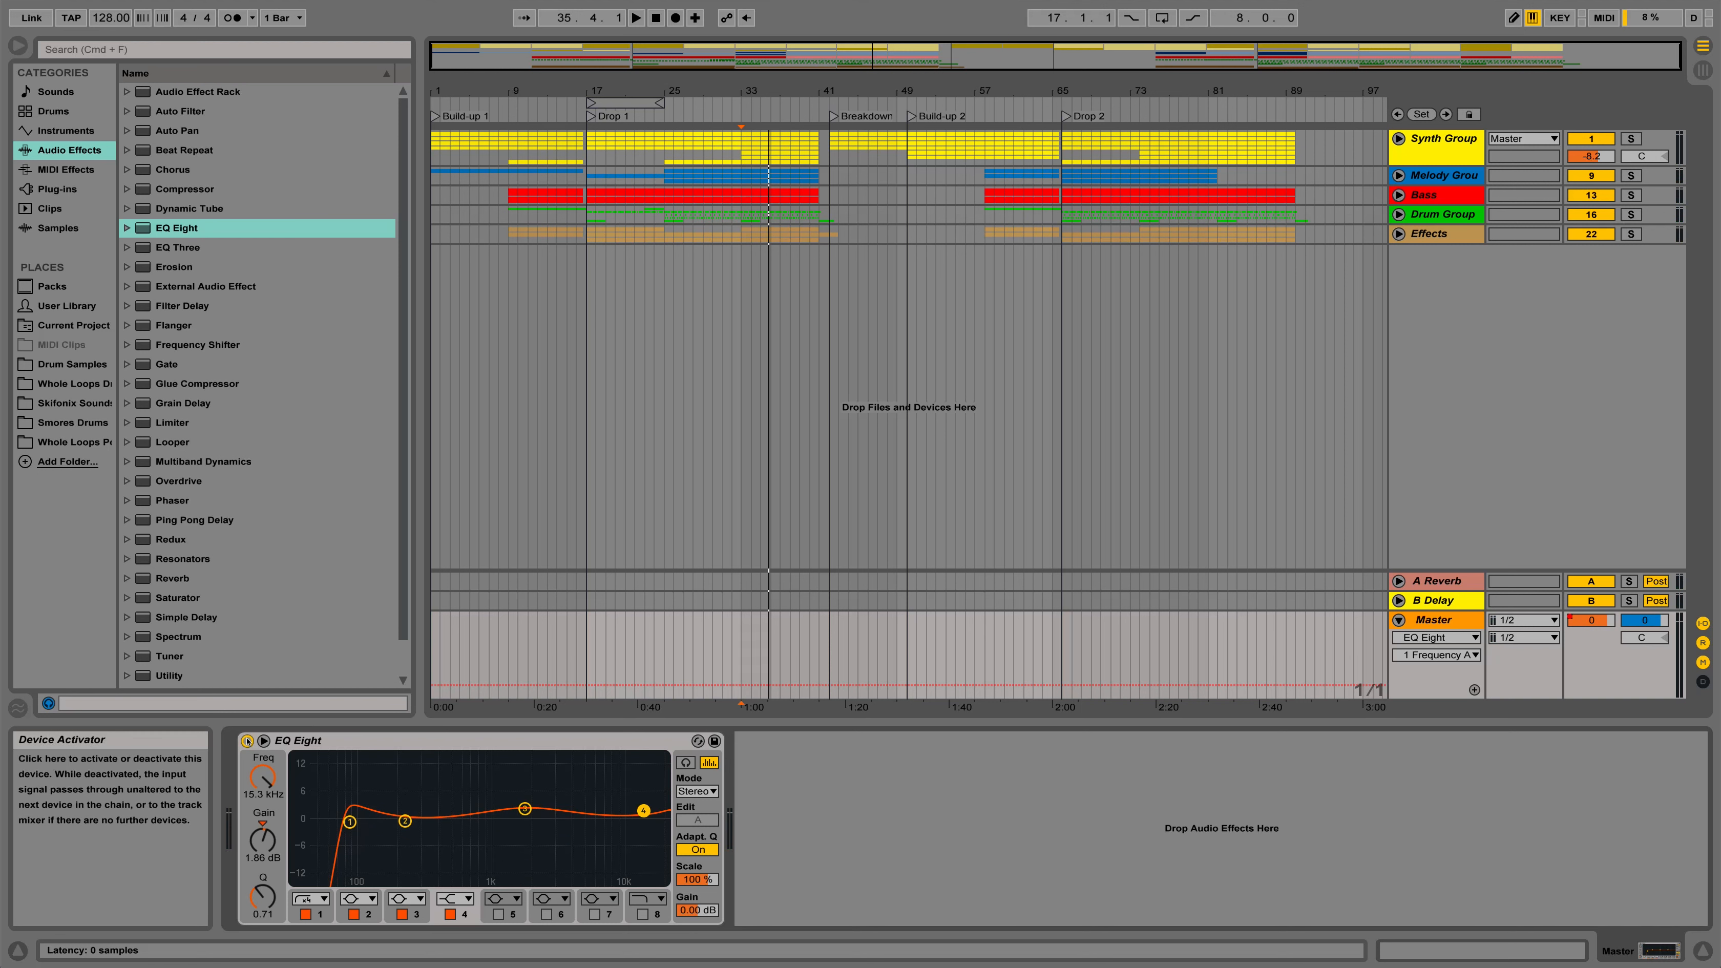
- Play from bar 33 and compare the mix with EQ Eight bypassed and active
key("space")
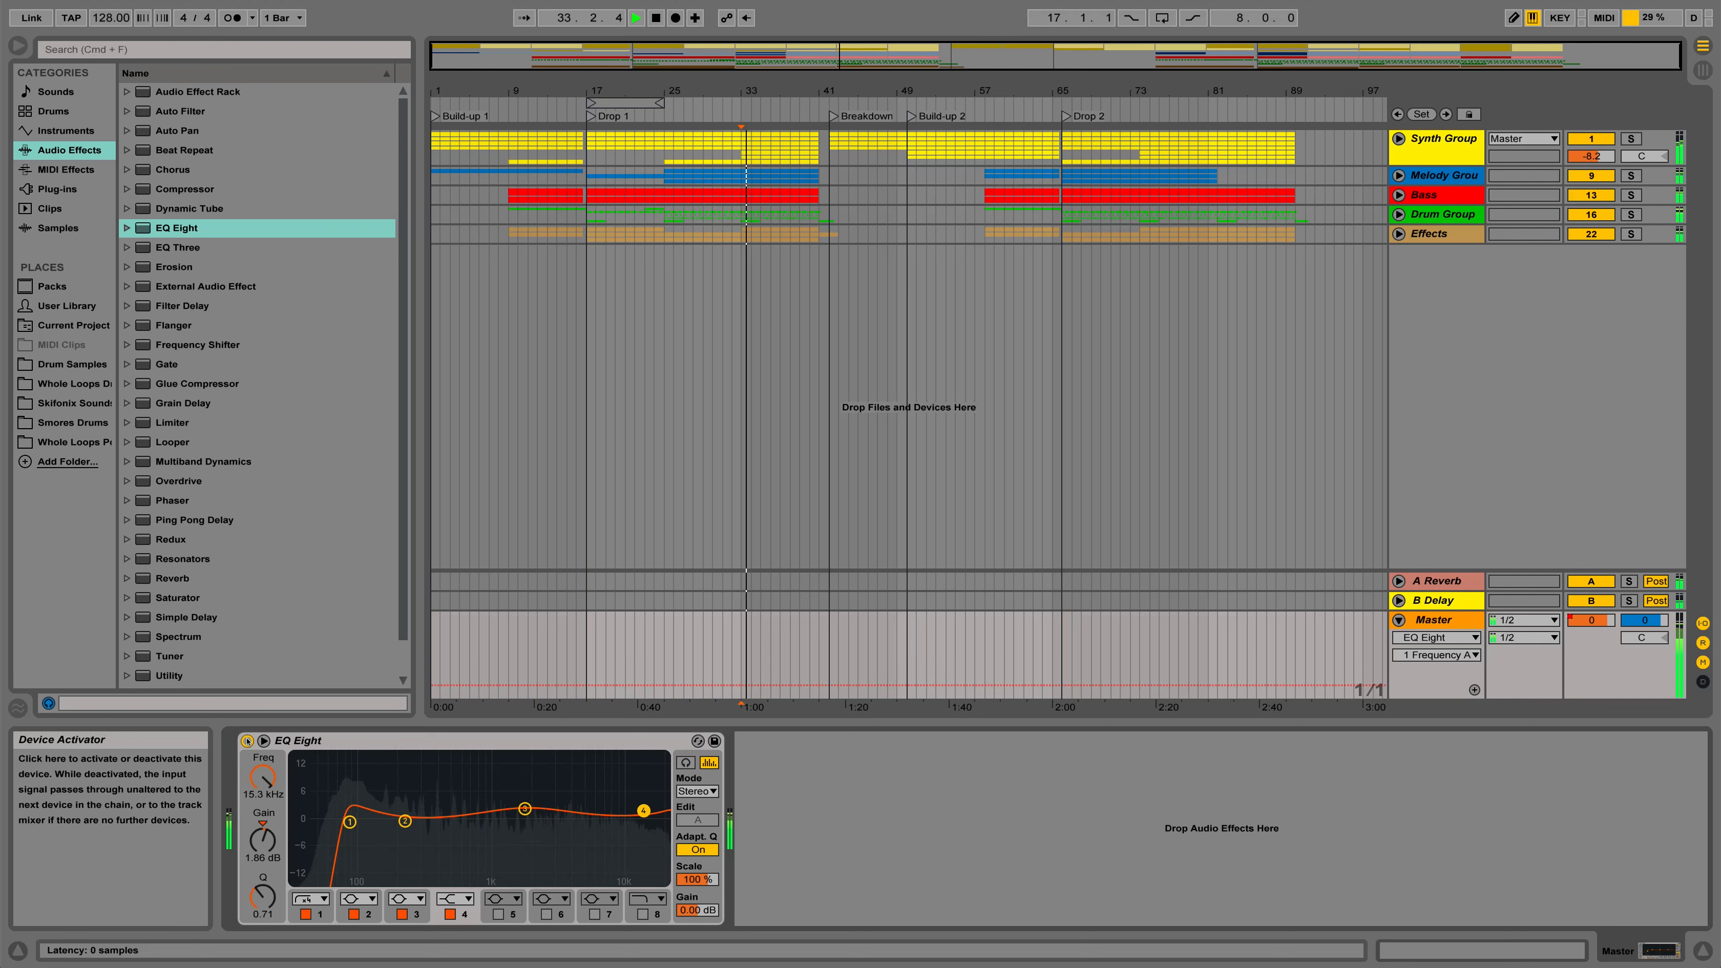
left_click(248, 740)
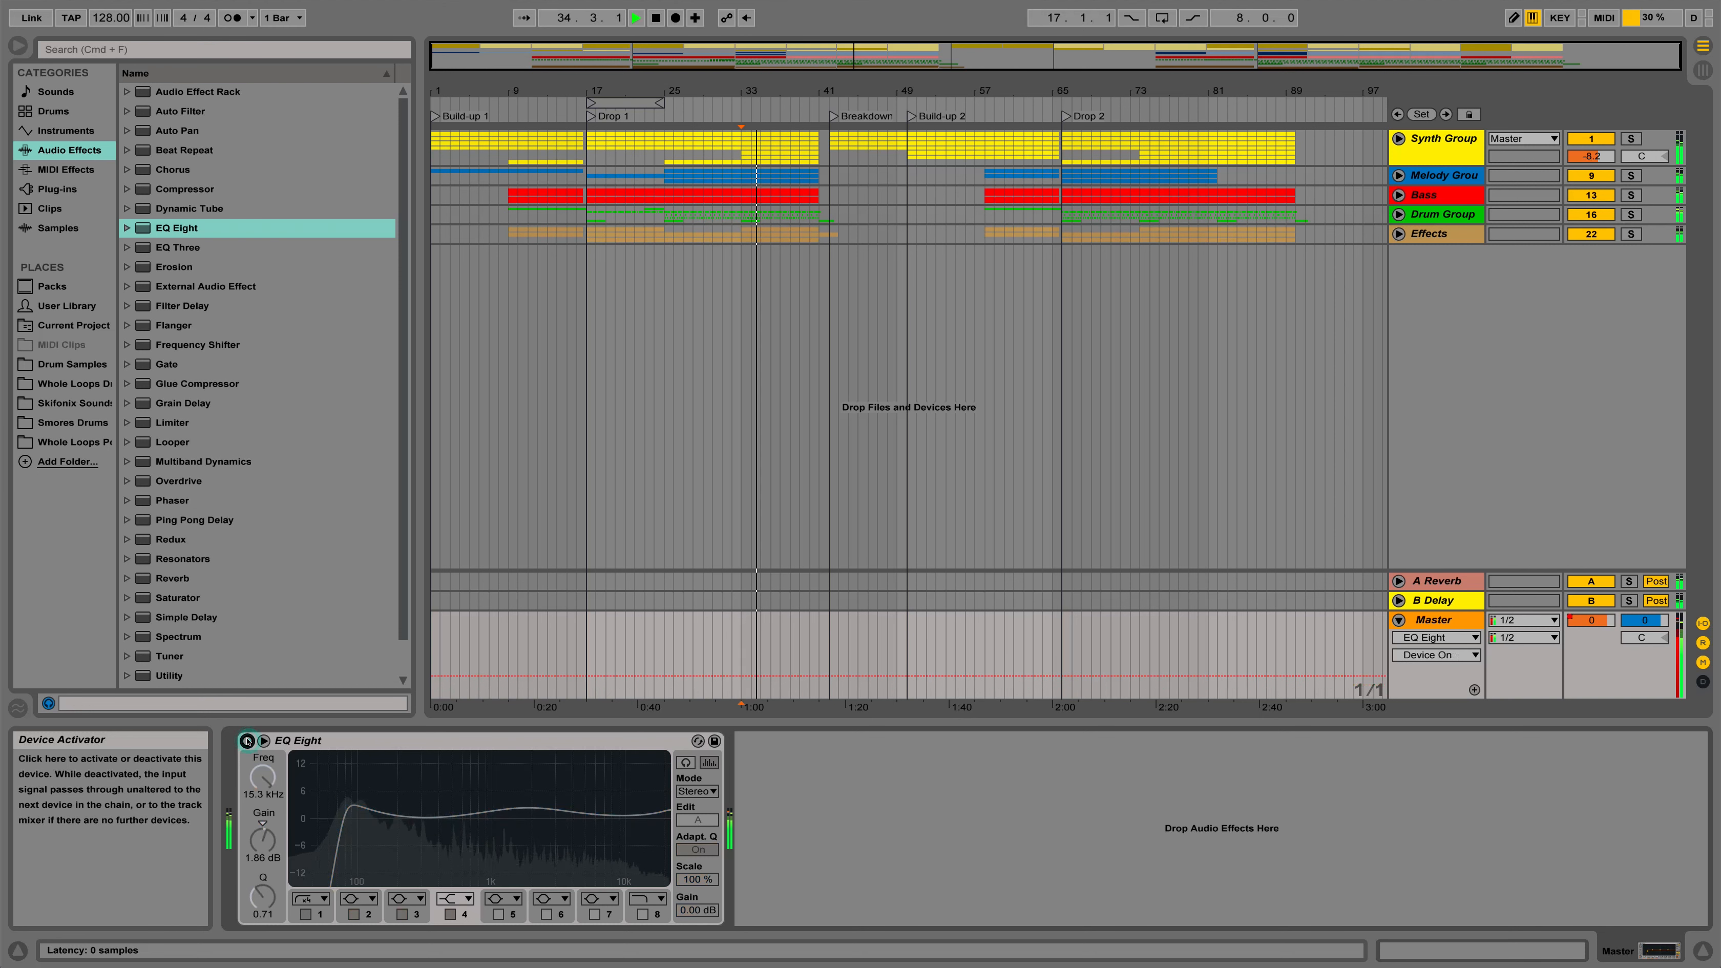
left_click(247, 740)
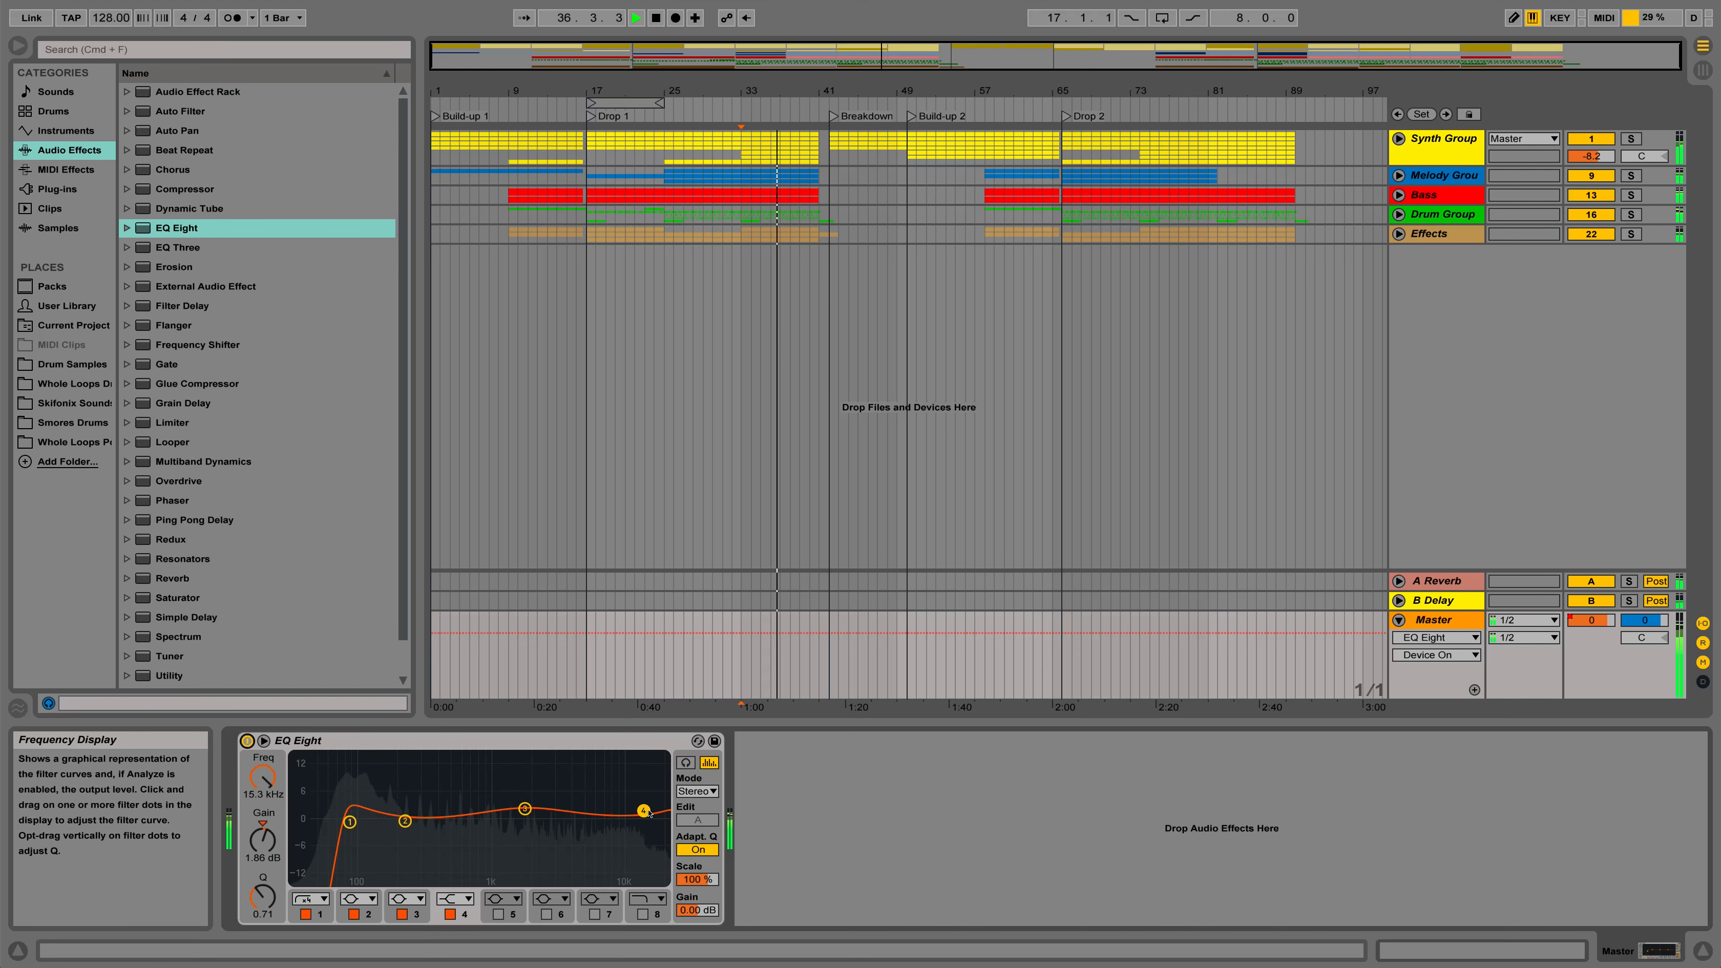
- Set band 4's frequency to about 15 kHz and lower band 1's low cut frequency to about 62.4 Hz
left_click_drag(647, 812, 646, 812)
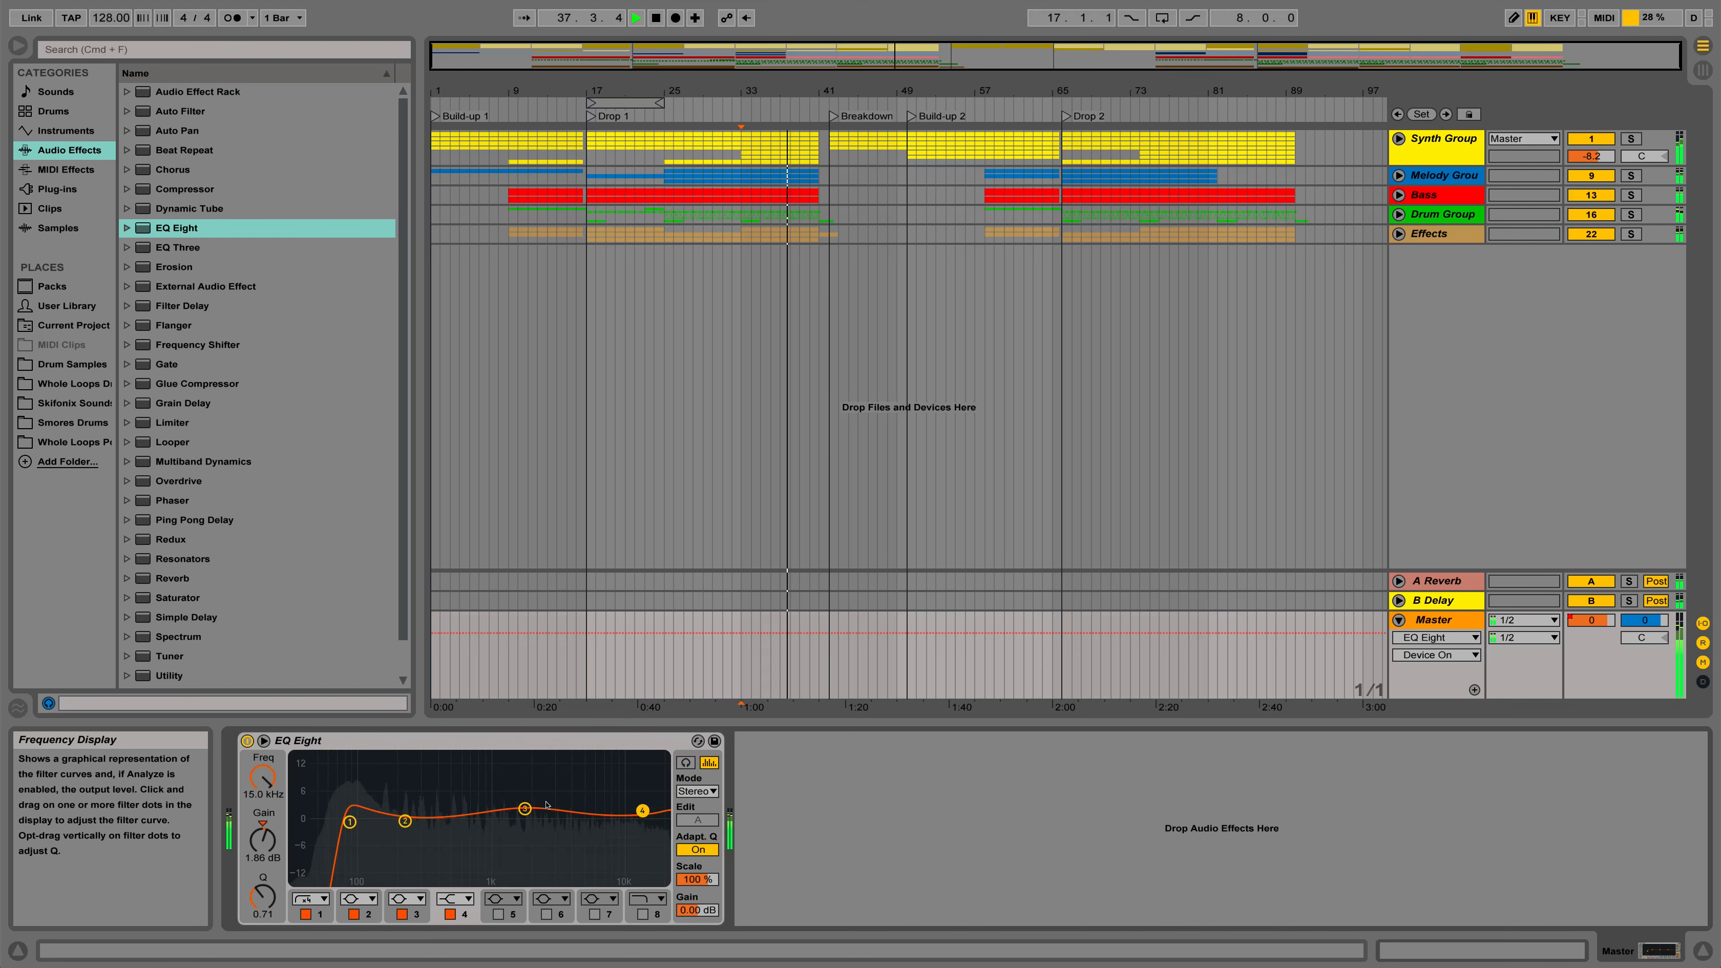
key("space")
left_click(350, 822)
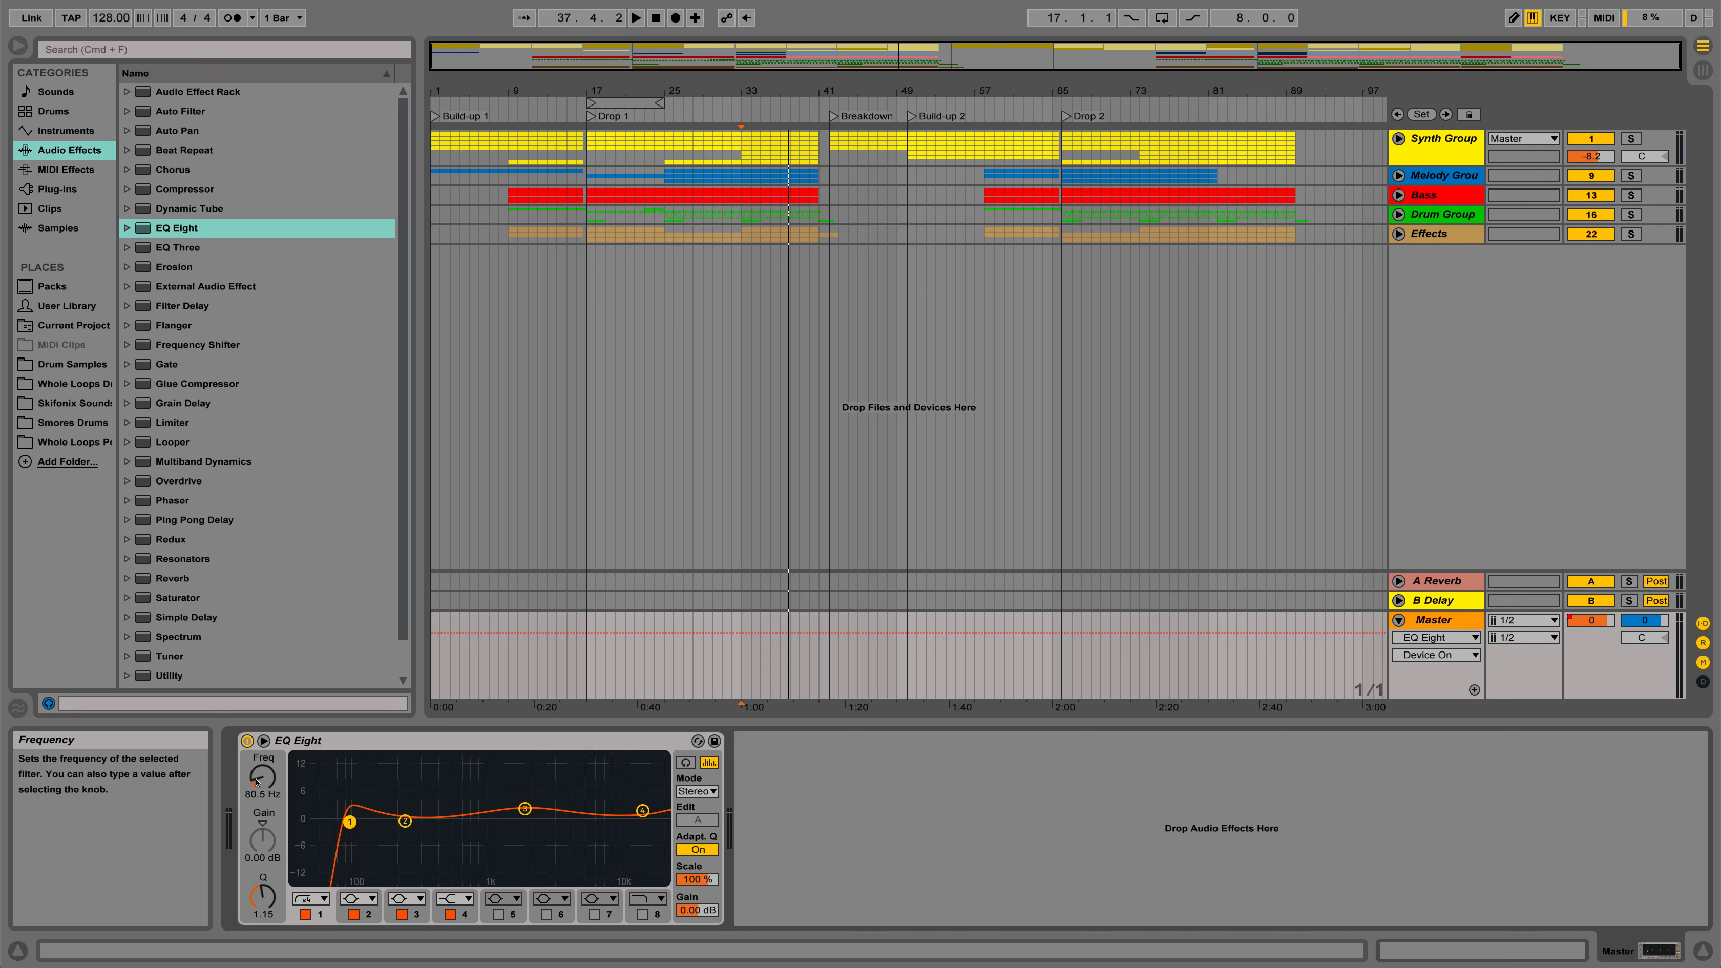
left_click_drag(257, 781, 258, 781)
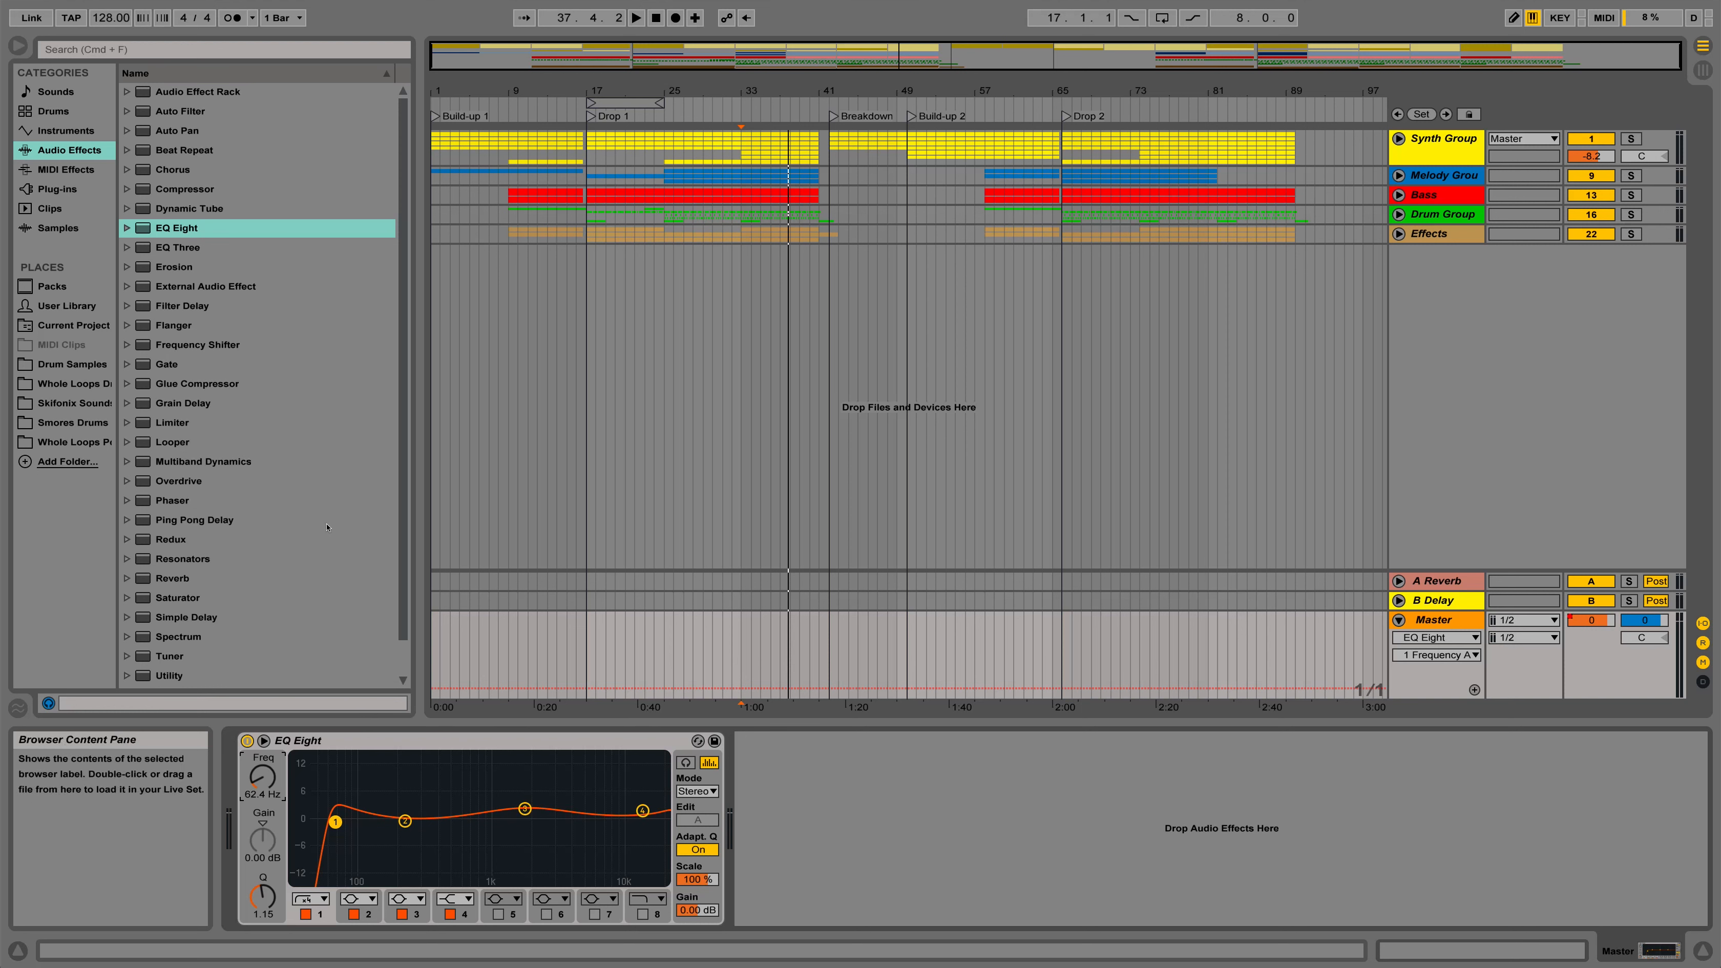
- Play from bar 25 and compare the mix with the master EQ Eight bypassed and active
left_click(663, 183)
key("space")
left_click(1434, 620)
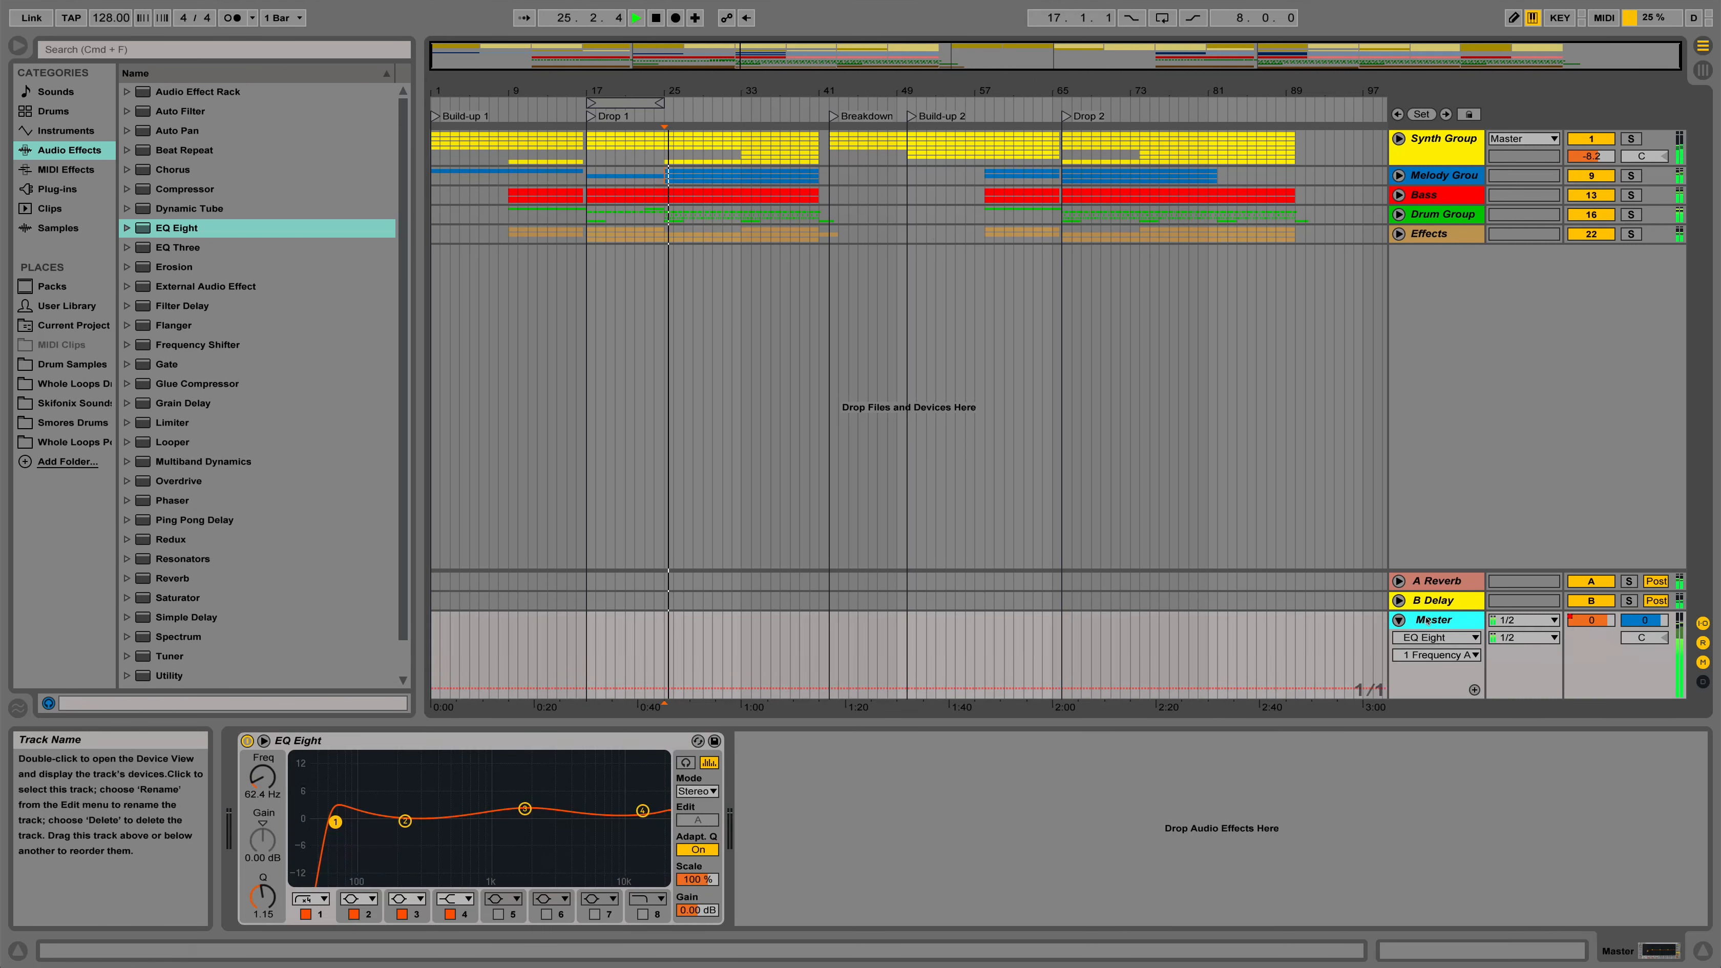
left_click(247, 739)
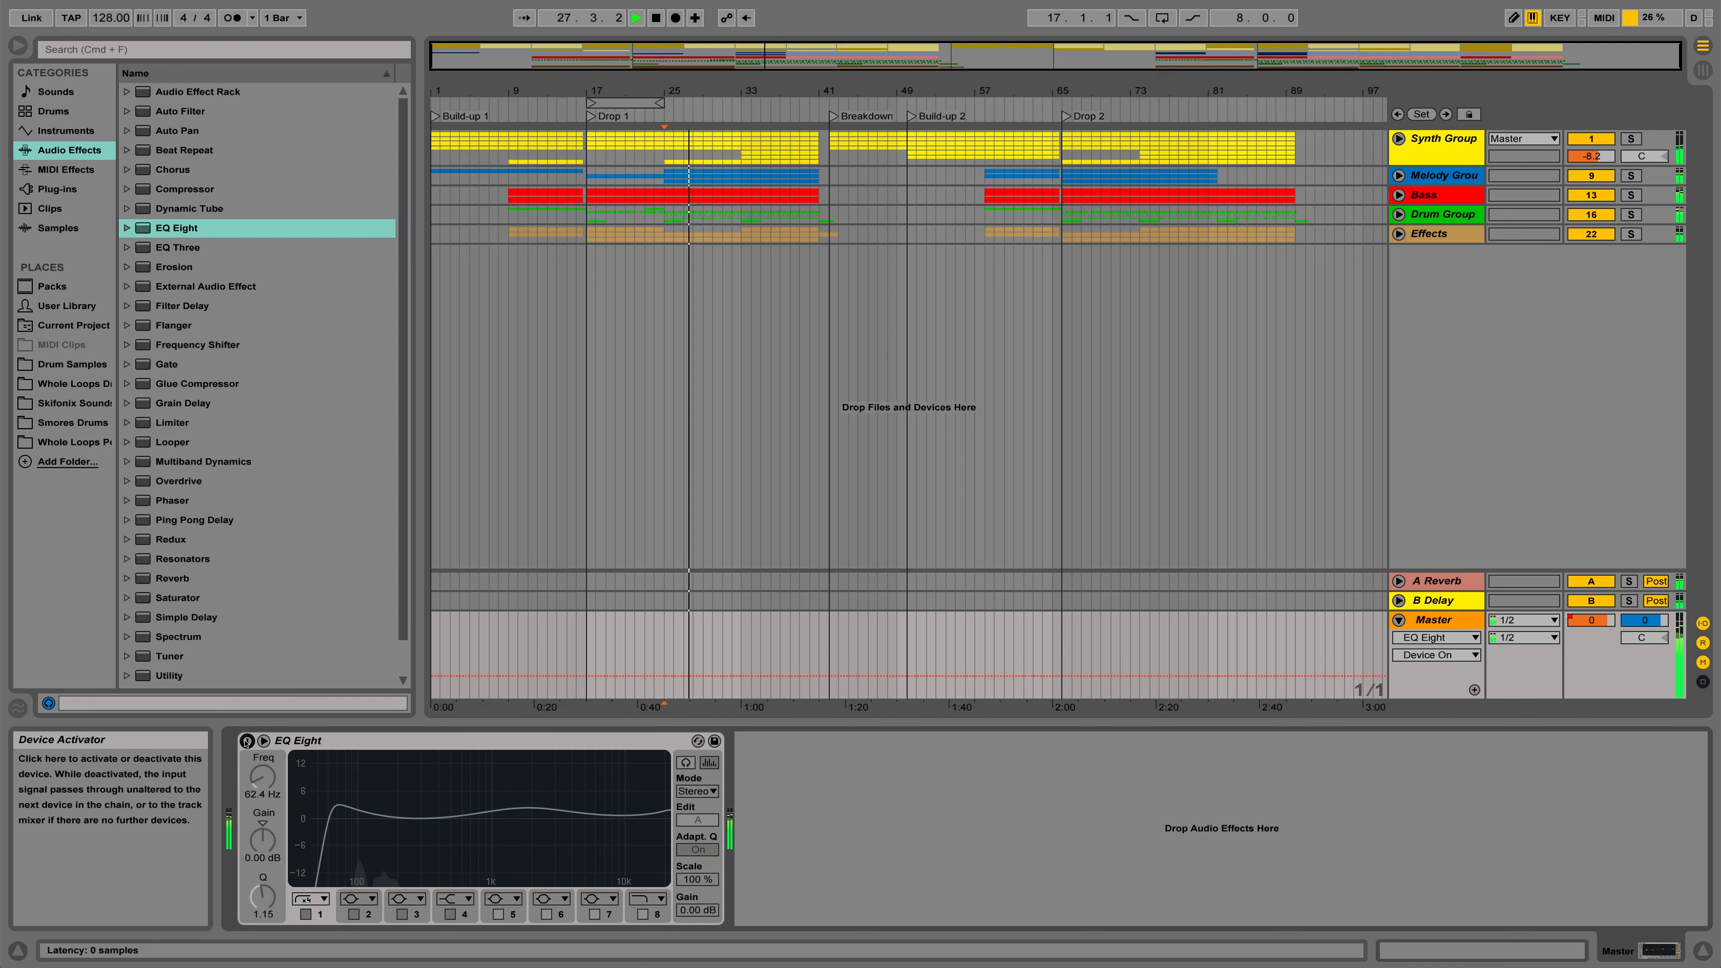
left_click(247, 739)
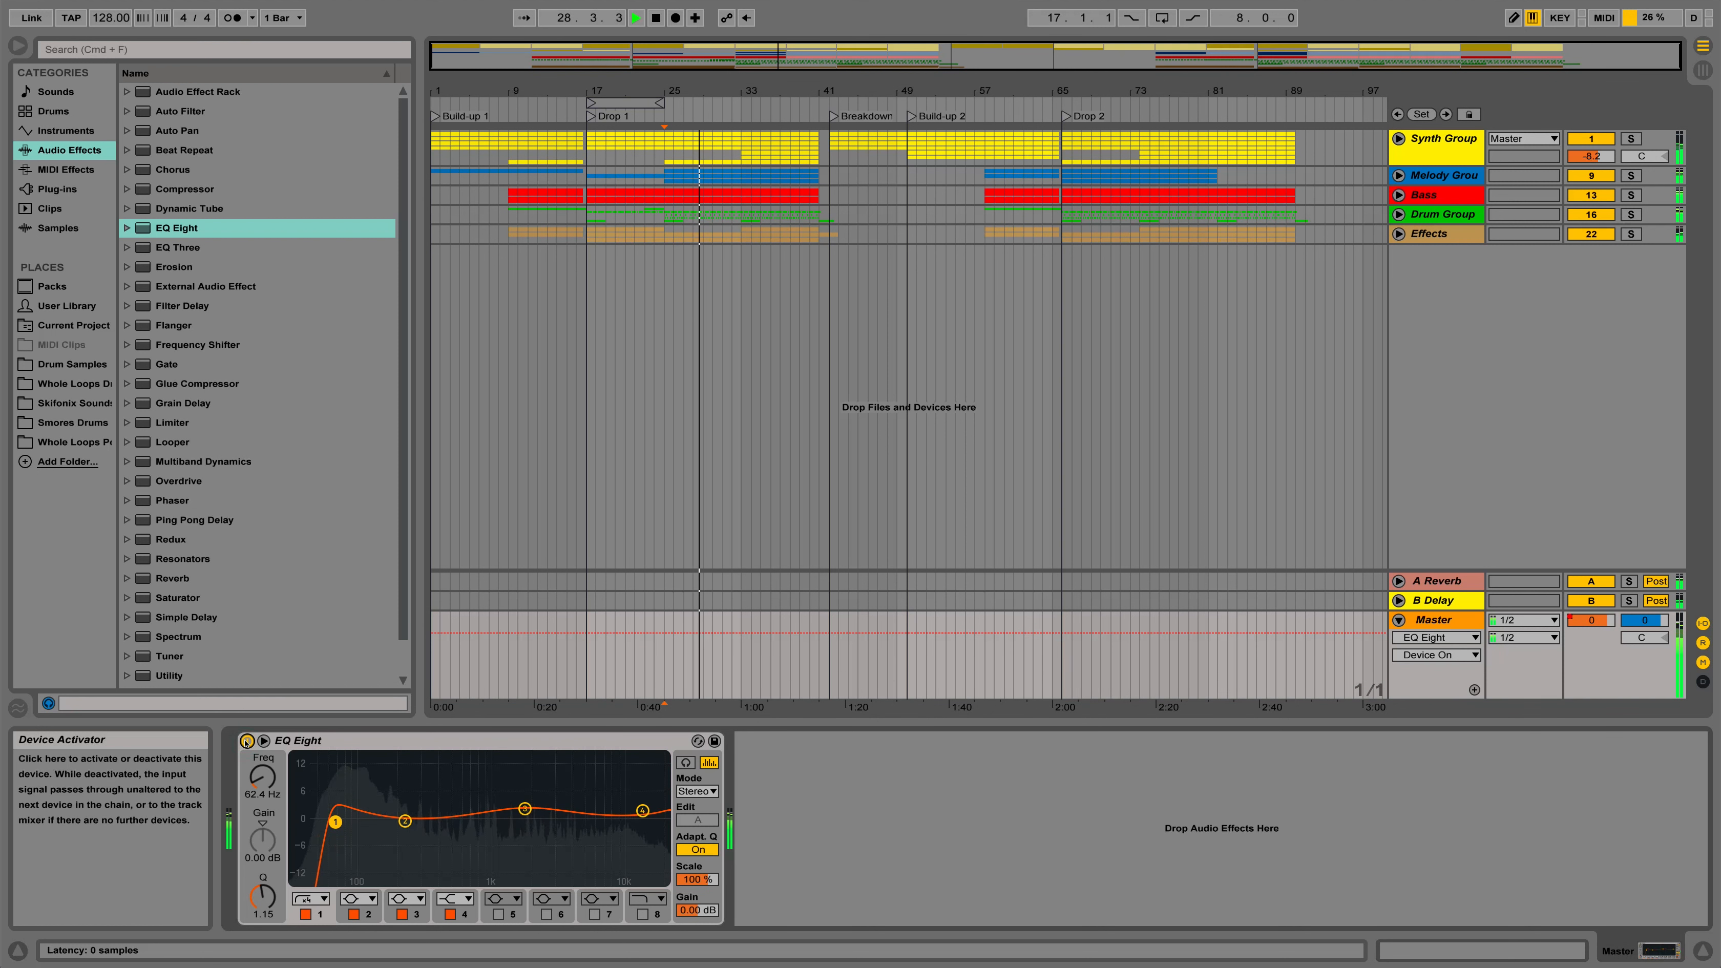
key("space")
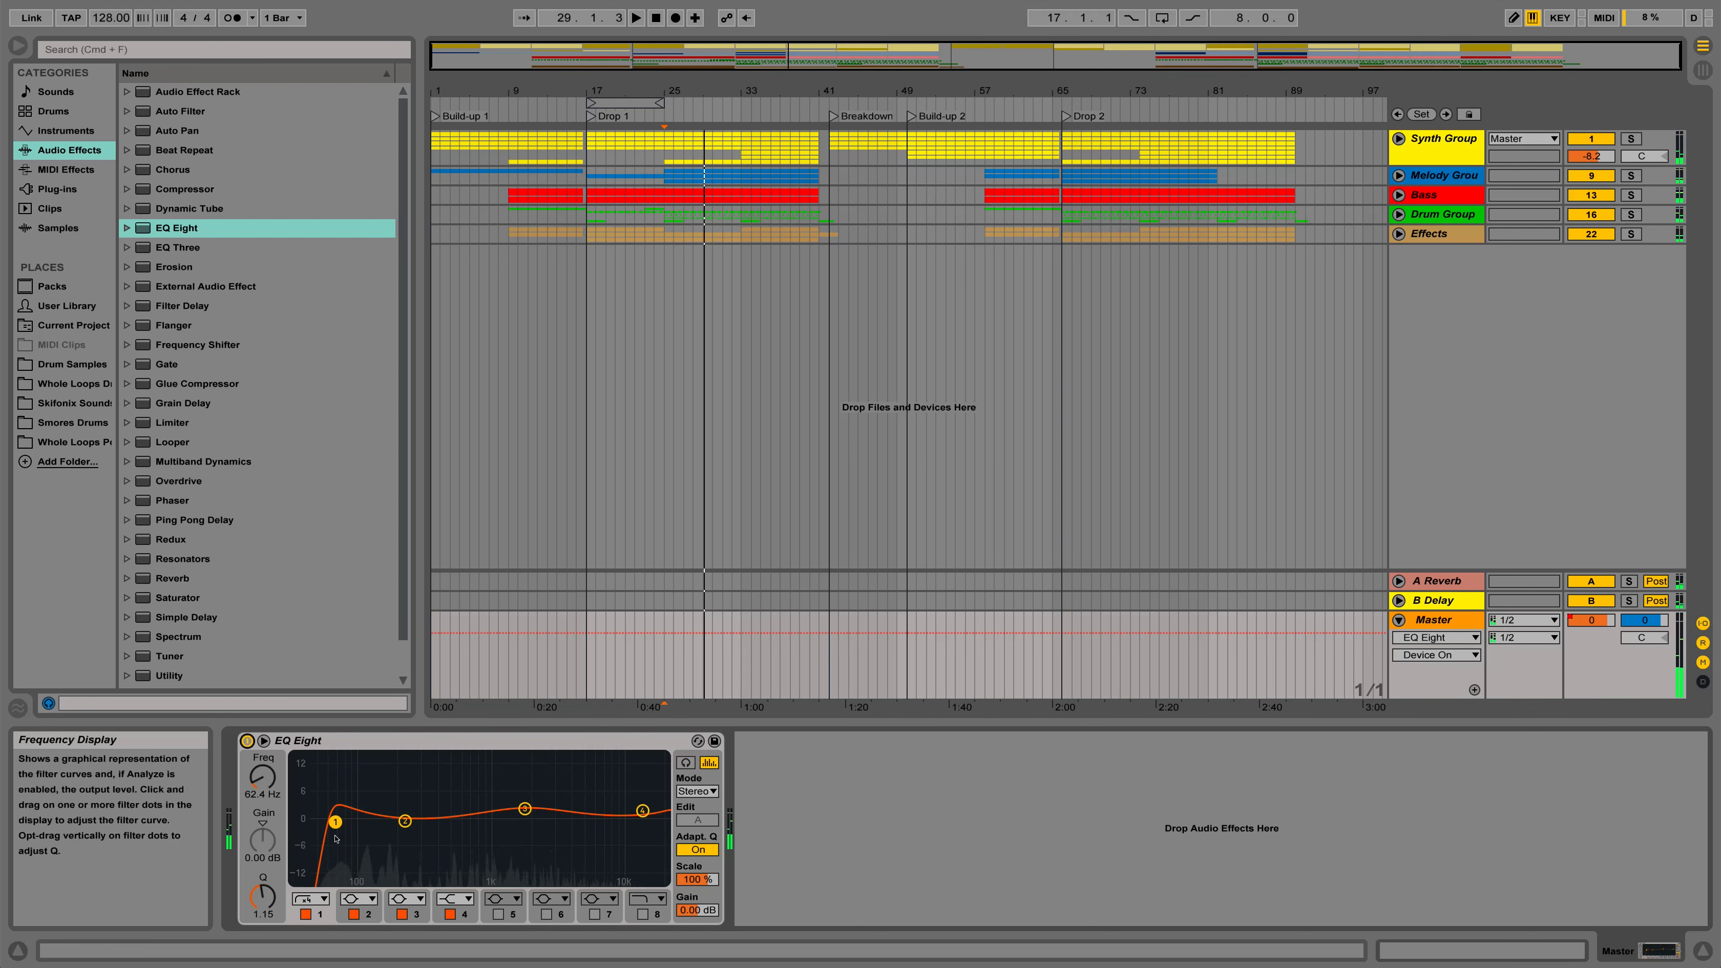